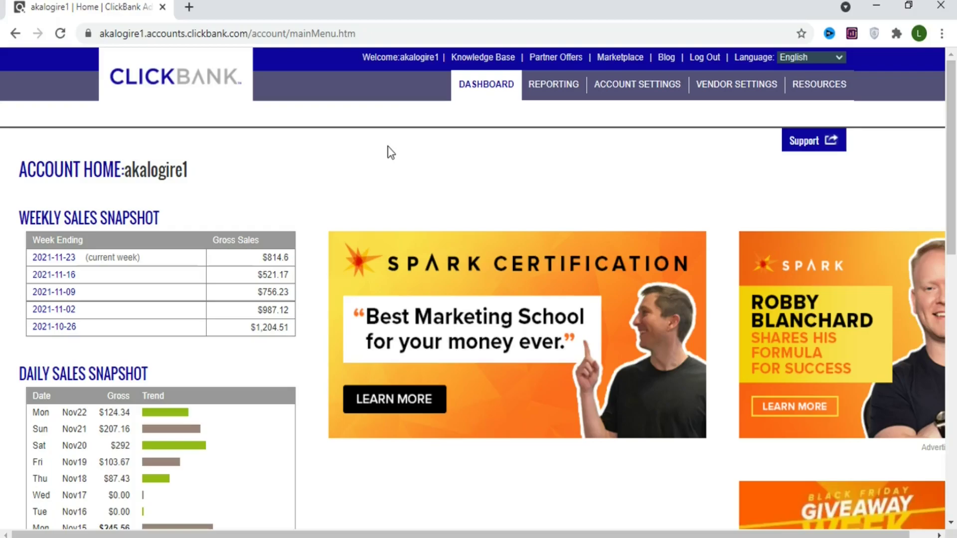
Review the weekly and daily sales snapshots on the ClickBank account dashboard
mouse_move(180, 264)
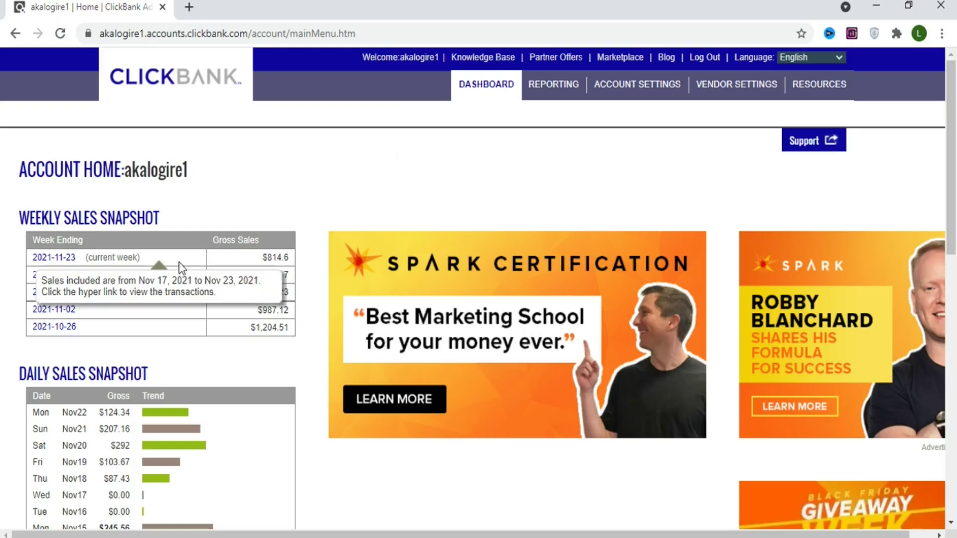
mouse_move(184, 282)
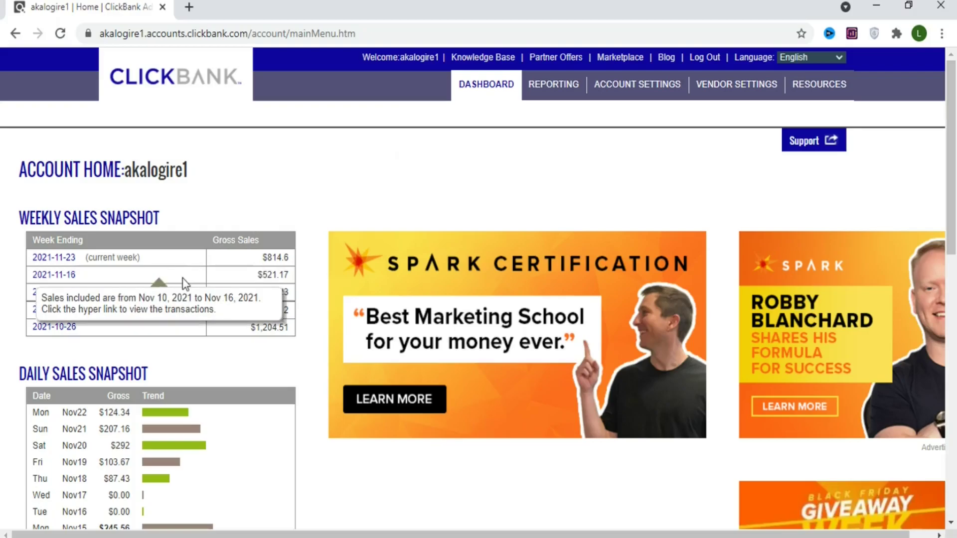
drag(262, 272, 289, 275)
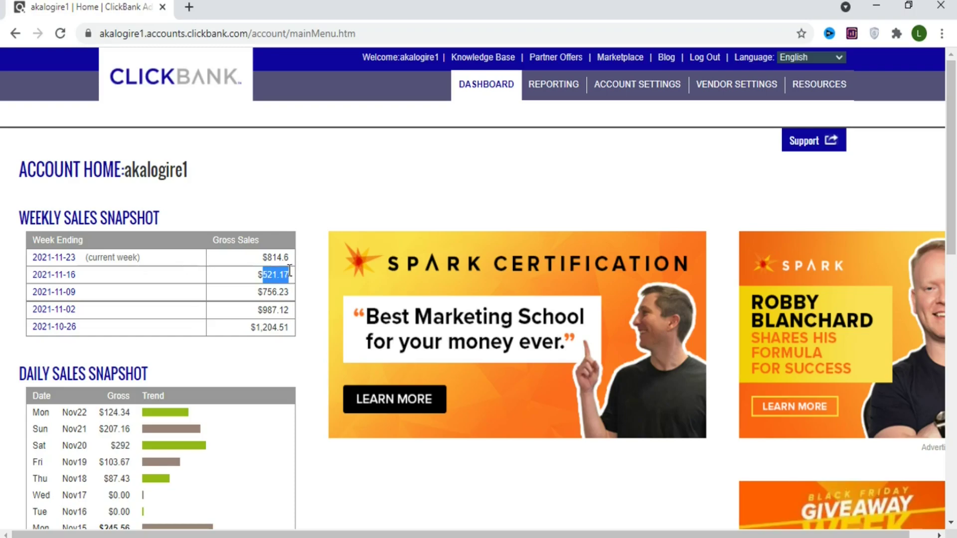
click(119, 431)
drag(84, 414, 213, 438)
click(237, 377)
mouse_move(156, 284)
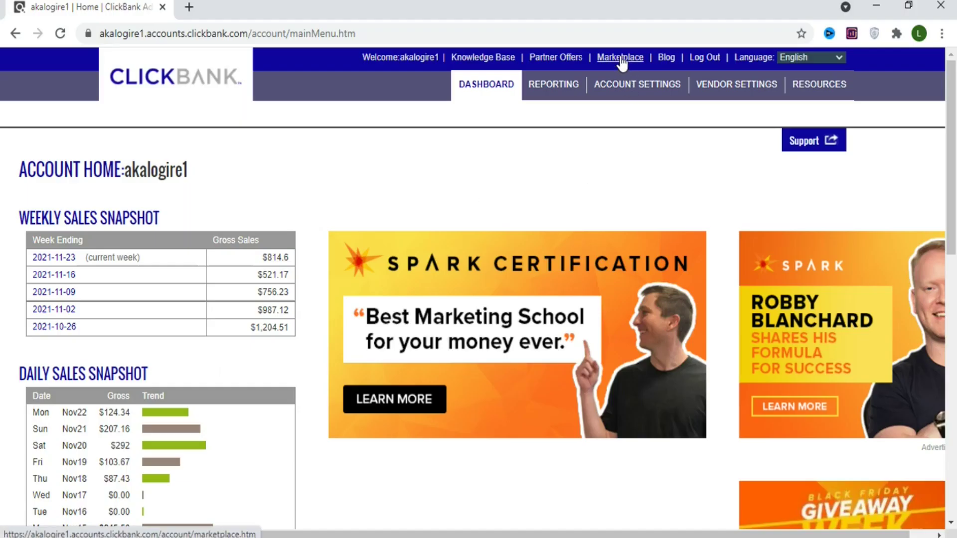
Open the ClickBank marketplace and list the offers in the Spirituality, New Age & Alternative Beliefs category
scroll(621, 64, up, 8)
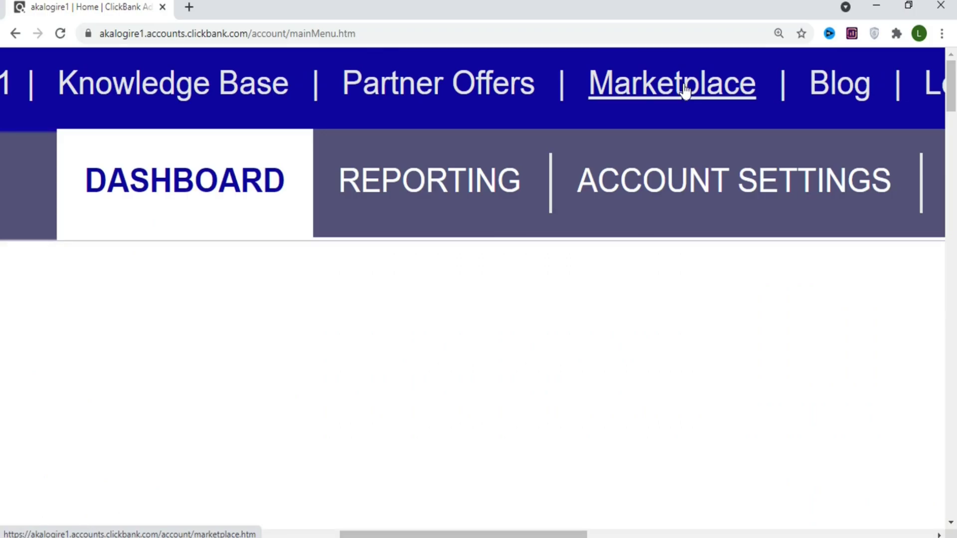
click(685, 89)
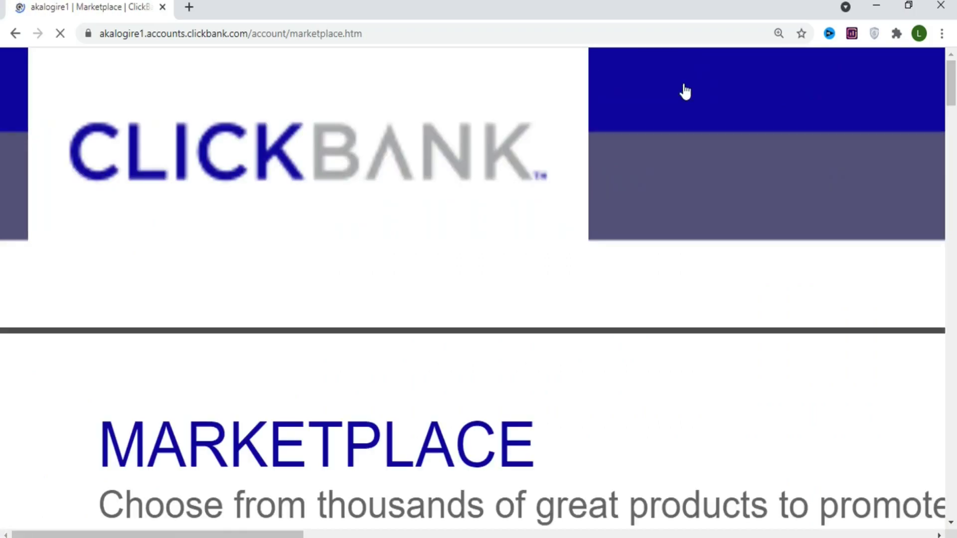
drag(951, 69, 954, 192)
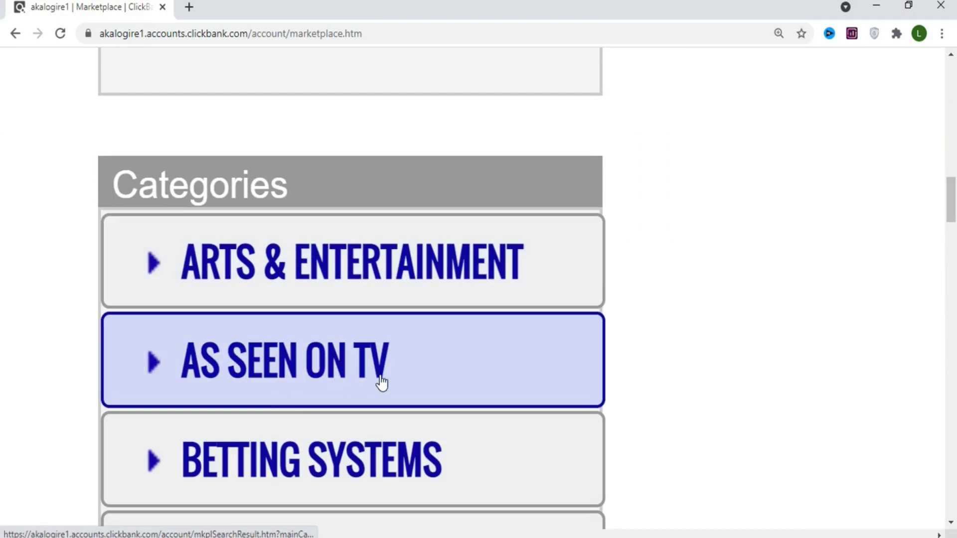
drag(955, 201, 955, 224)
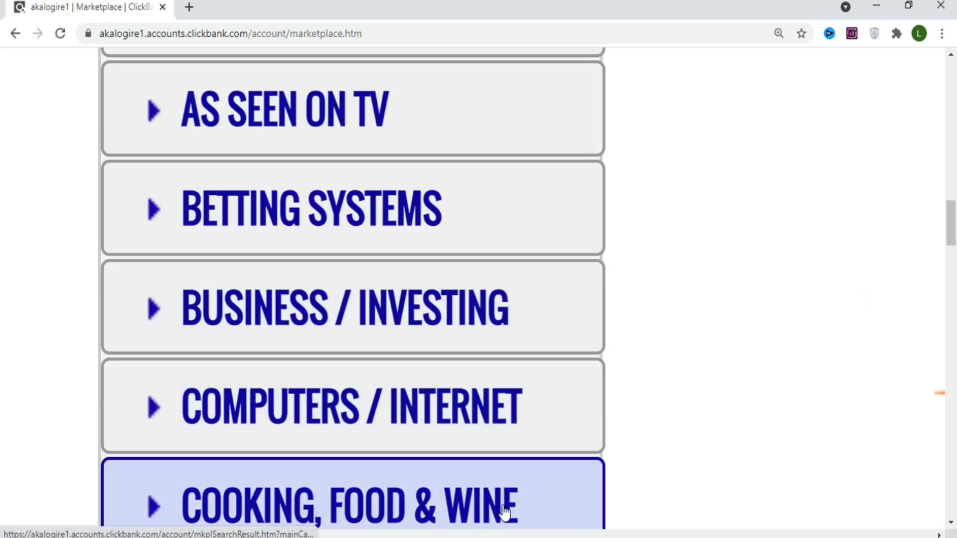
drag(953, 222, 952, 408)
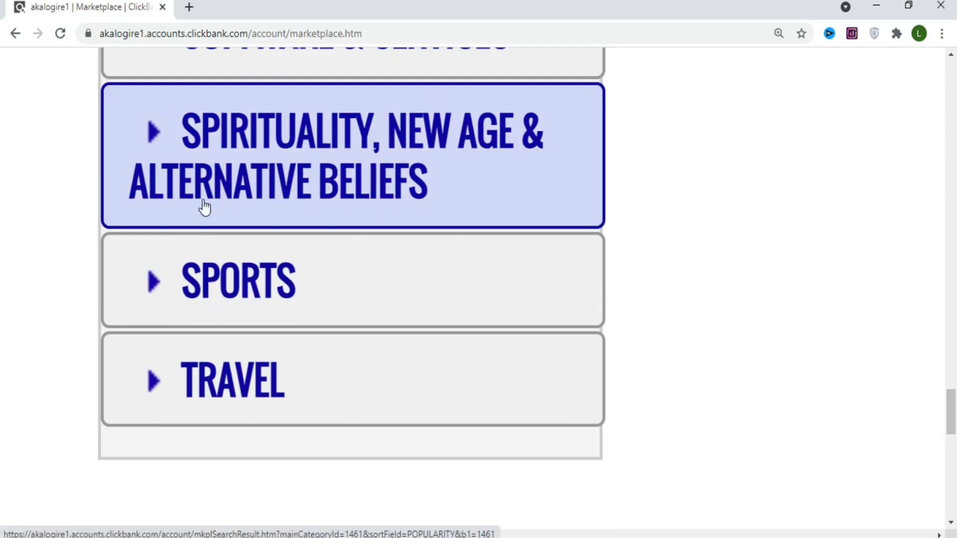
click(339, 197)
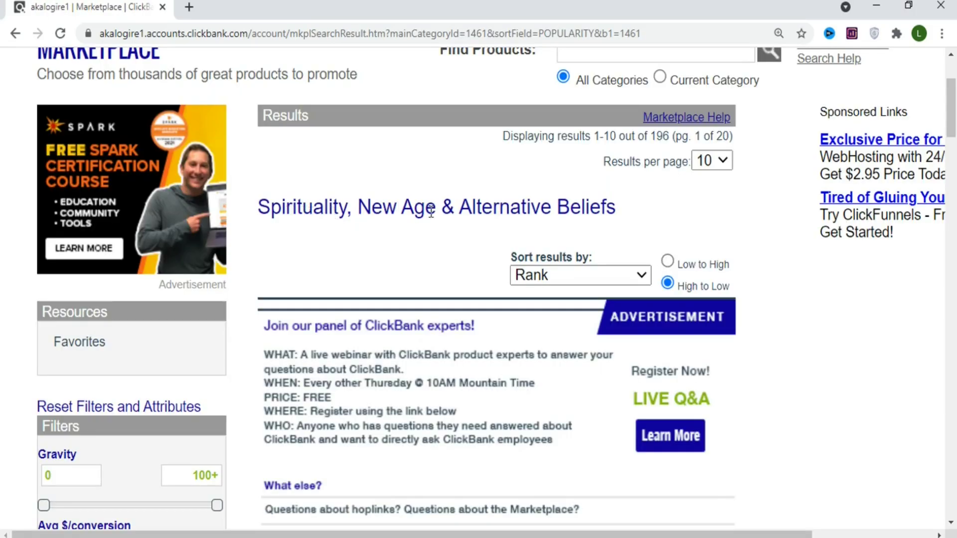
Browse the category's offers and open the sales page of The Bioenergy Code
scroll(557, 205, down, 7)
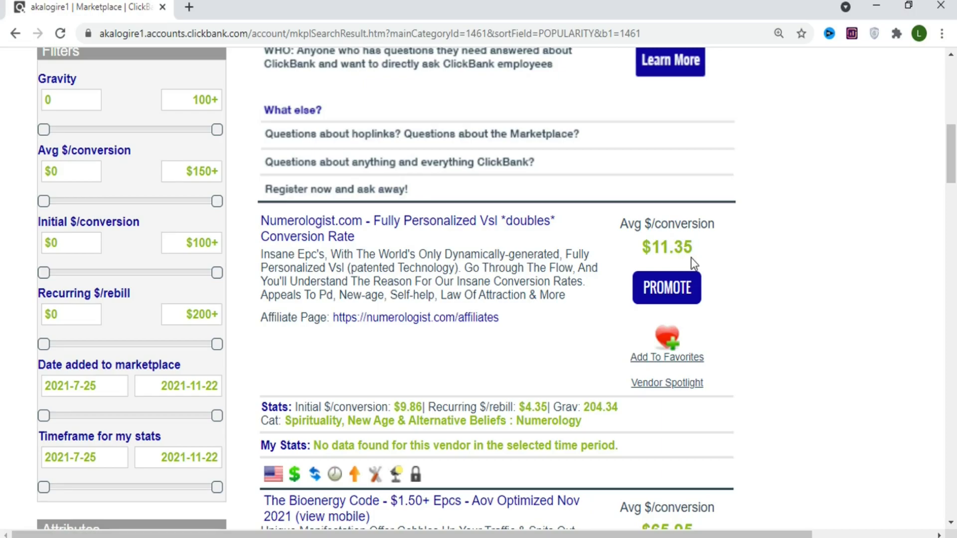
scroll(954, 164, down, 5)
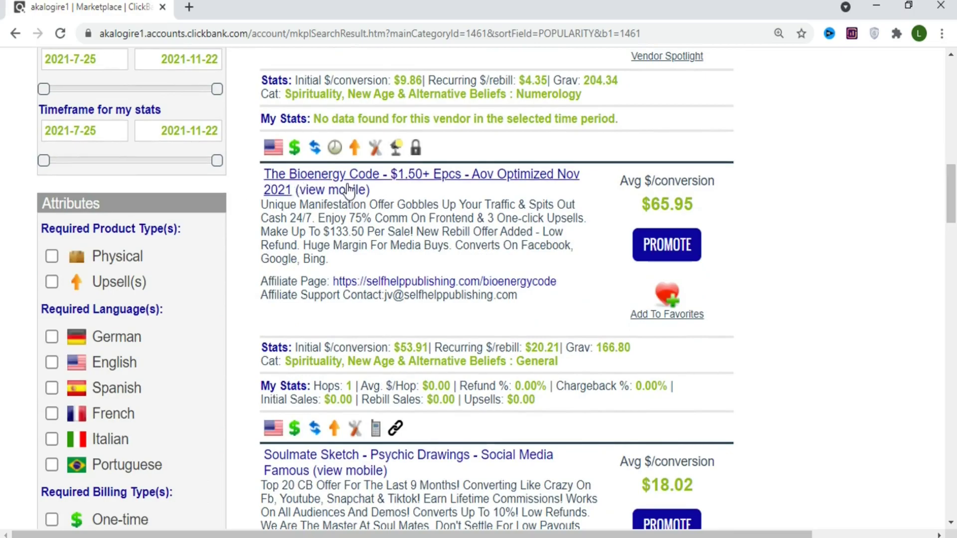
scroll(952, 188, down, 4)
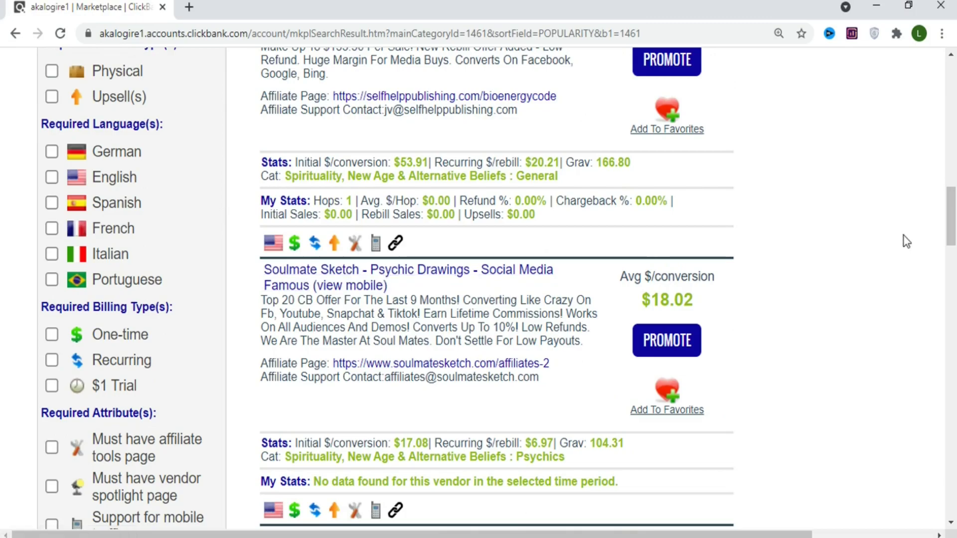
scroll(953, 269, down, 6)
drag(953, 283, 953, 223)
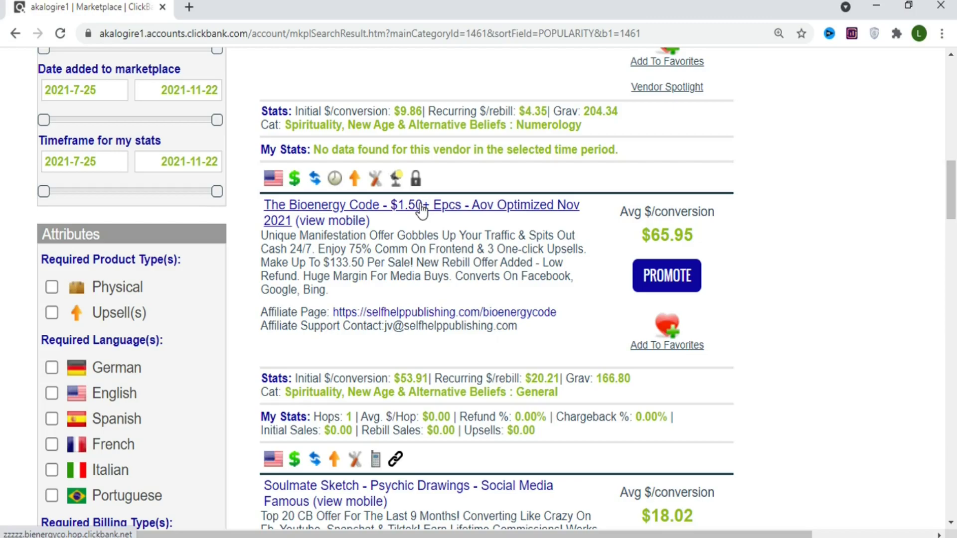
click(396, 204)
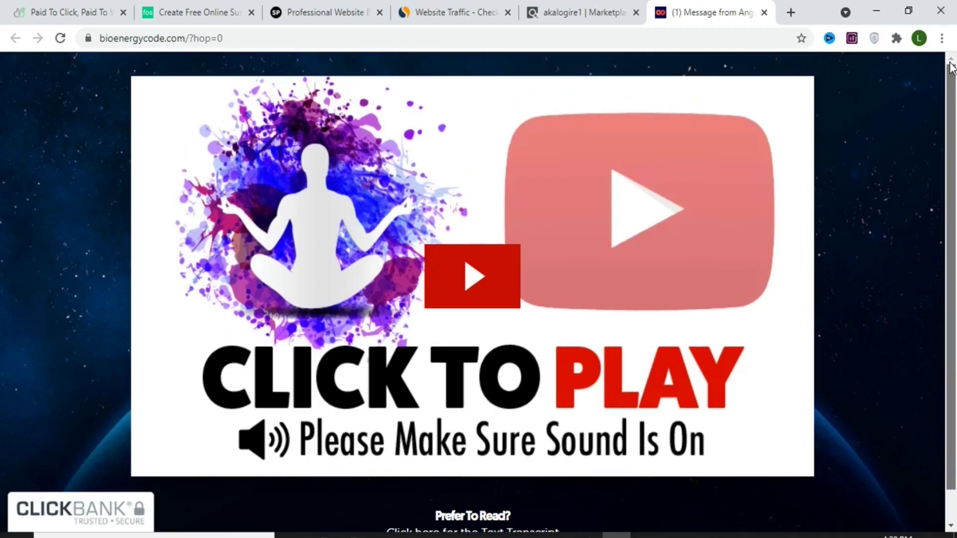
Skim the offer's text transcript, return to its video page and play the video
scroll(951, 67, down, 1)
scroll(870, 111, up, 1)
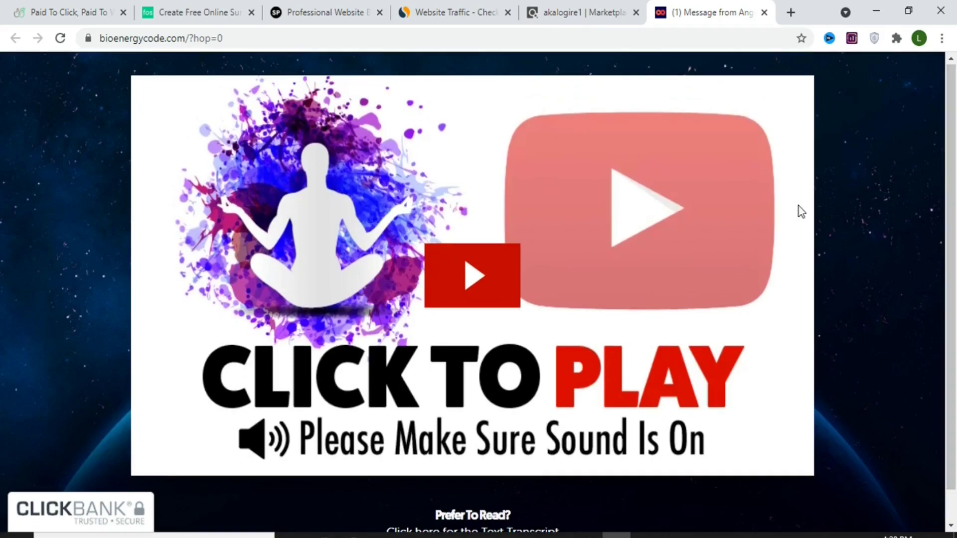
scroll(772, 259, down, 1)
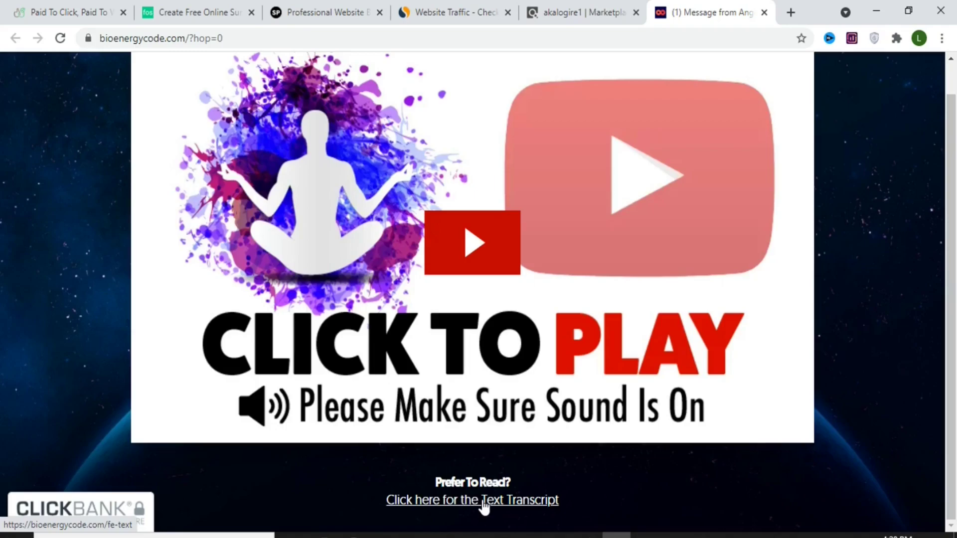
click(504, 501)
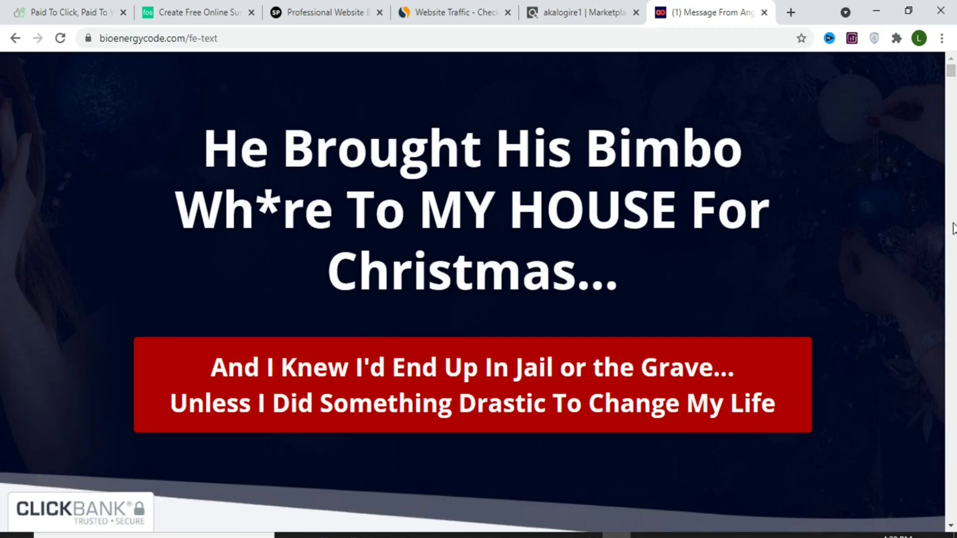
scroll(952, 72, down, 1)
drag(952, 72, 949, 181)
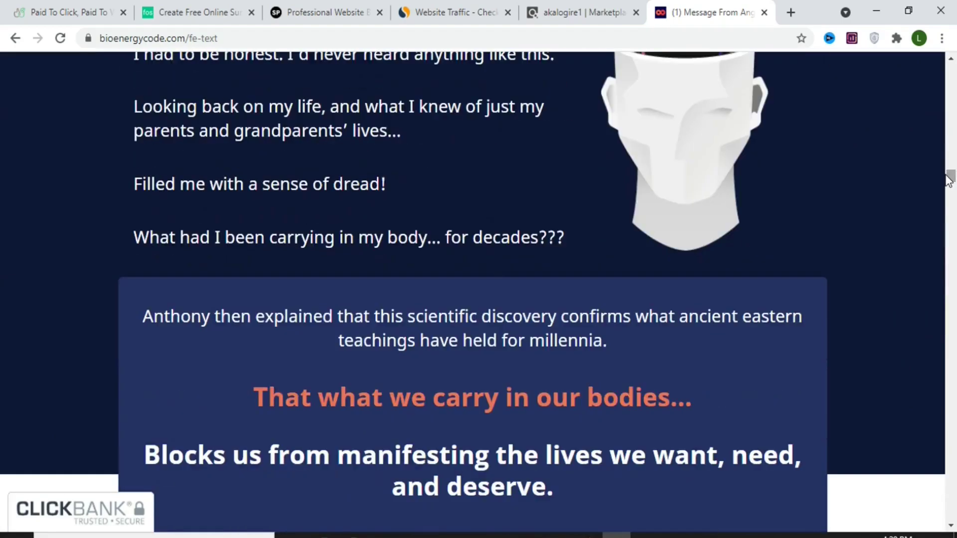
drag(949, 179, 952, 146)
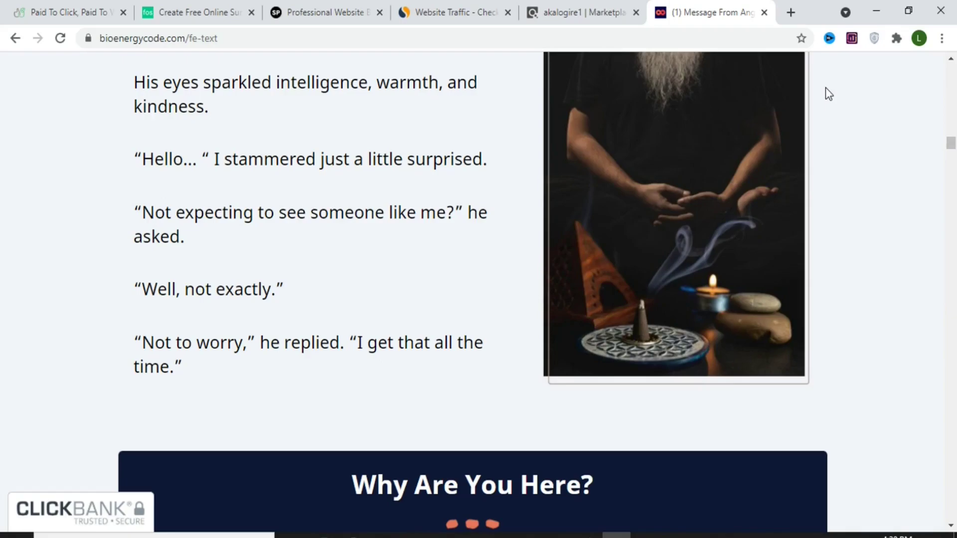
key(alt+Left)
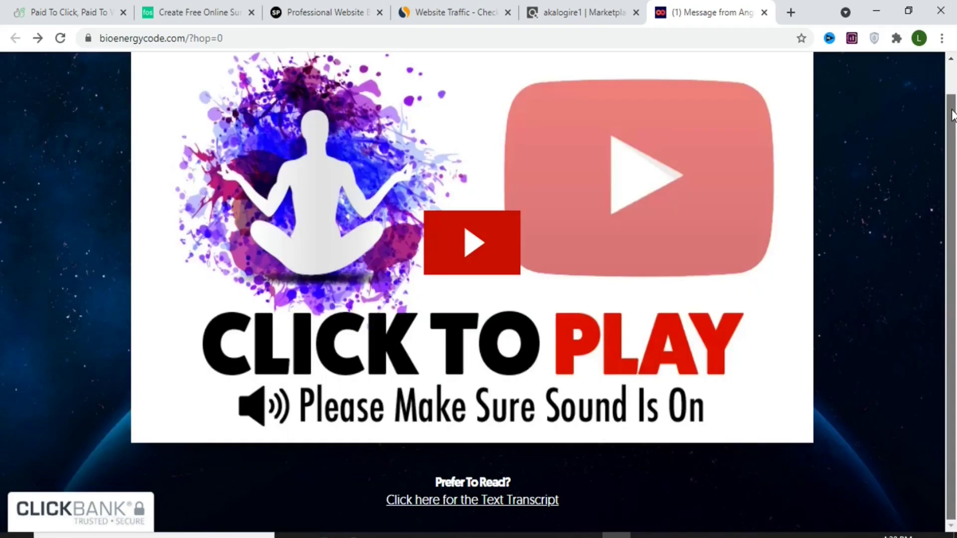
click(500, 233)
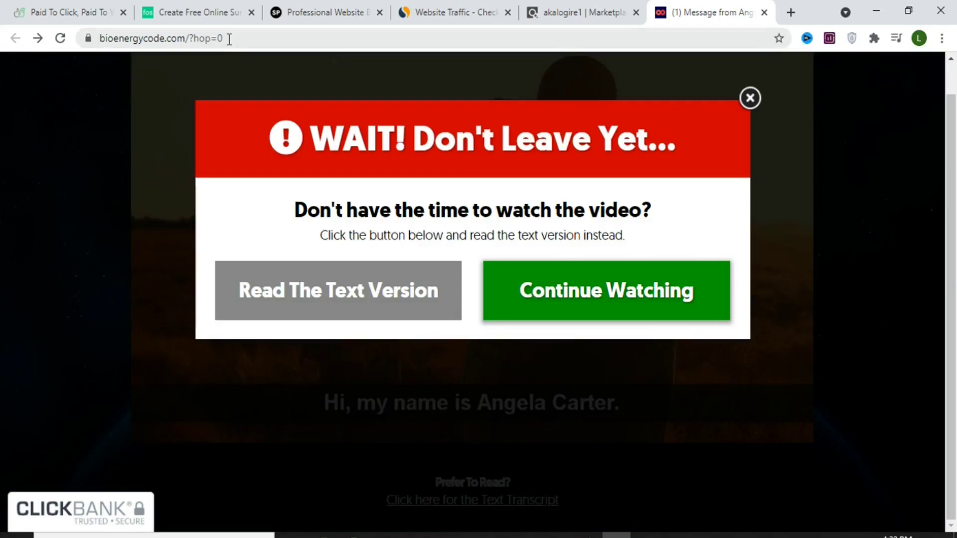
Copy the offer page's web address and close the existing Website Traffic tab
click(229, 38)
key(ctrl+c)
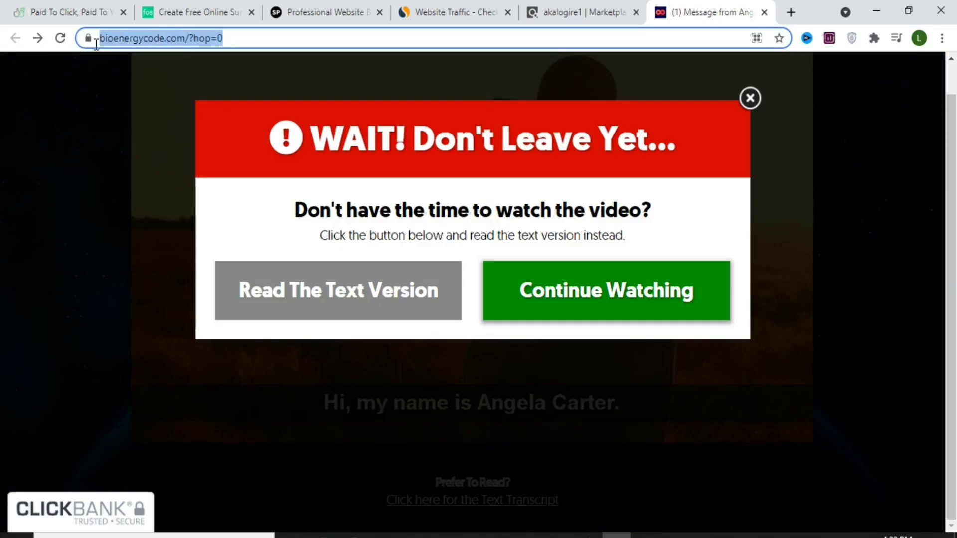
click(508, 13)
Search Google for "similarweb" in a new tab and open the Similarweb website
key(ctrl+t)
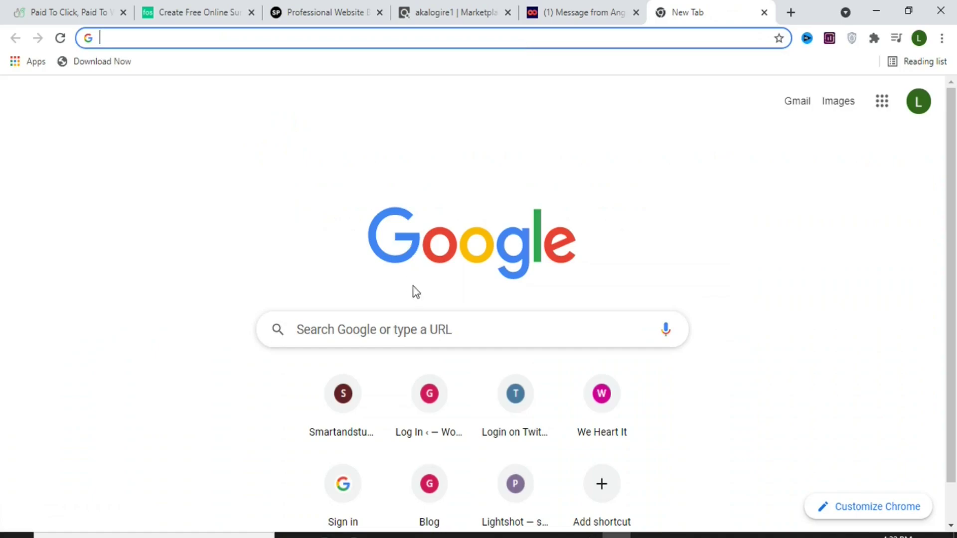
click(399, 339)
text(similarweb)
key(Return)
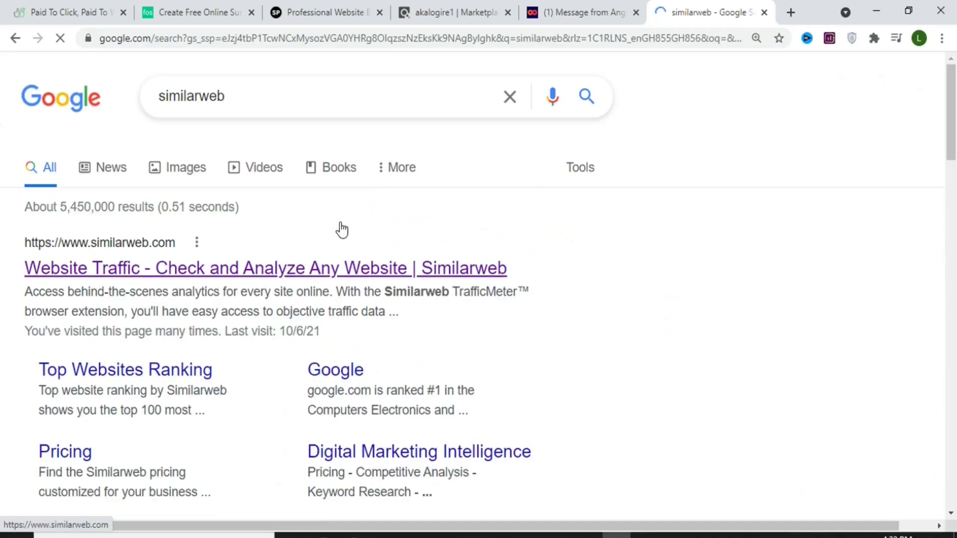
click(132, 269)
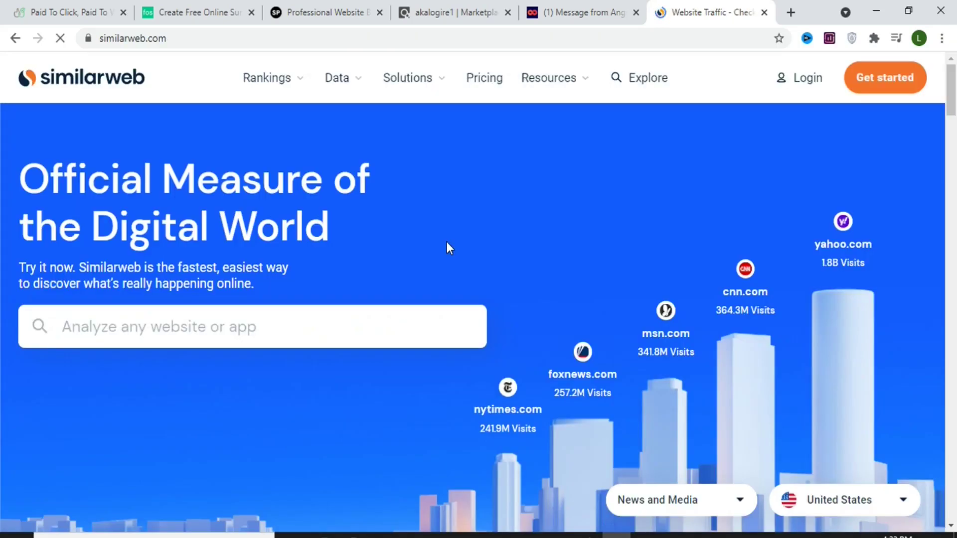
click(322, 319)
key(ctrl+v)
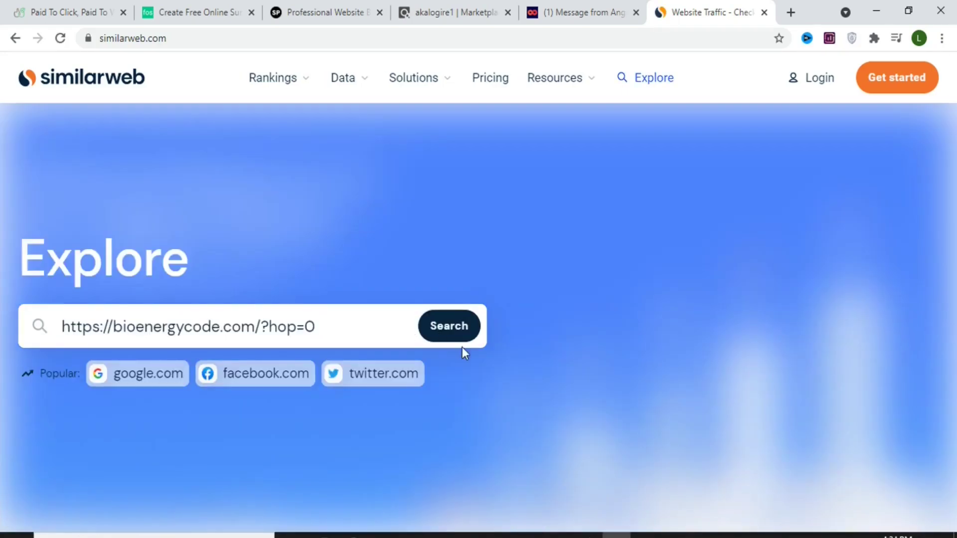
click(451, 338)
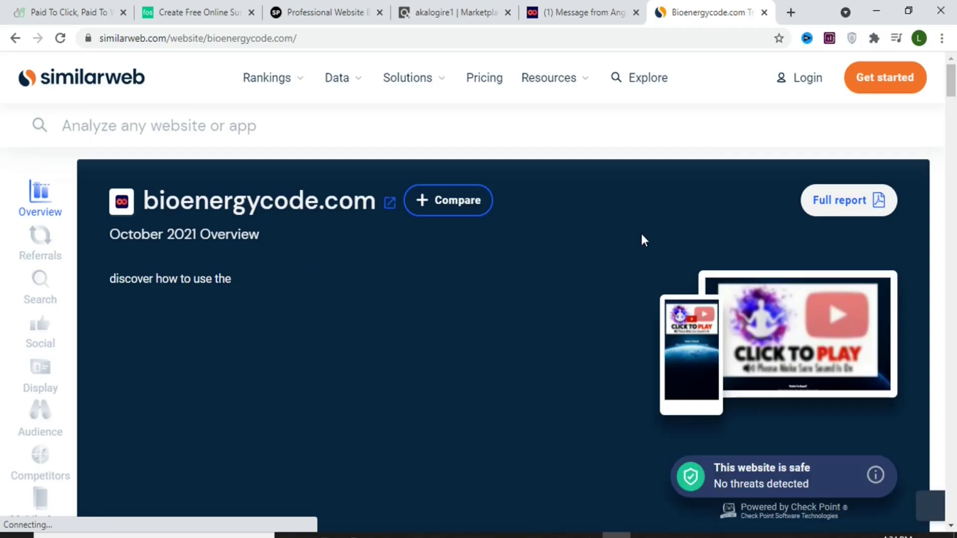
Examine the bioenergycode.com report's rankings, total visits, traffic by country and top referring sites
scroll(641, 232, down, 5)
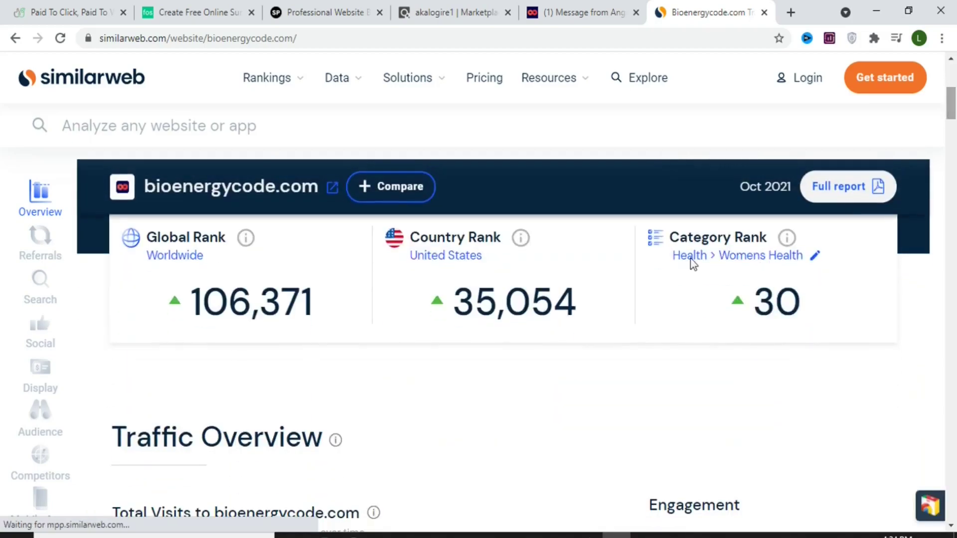
scroll(444, 272, down, 5)
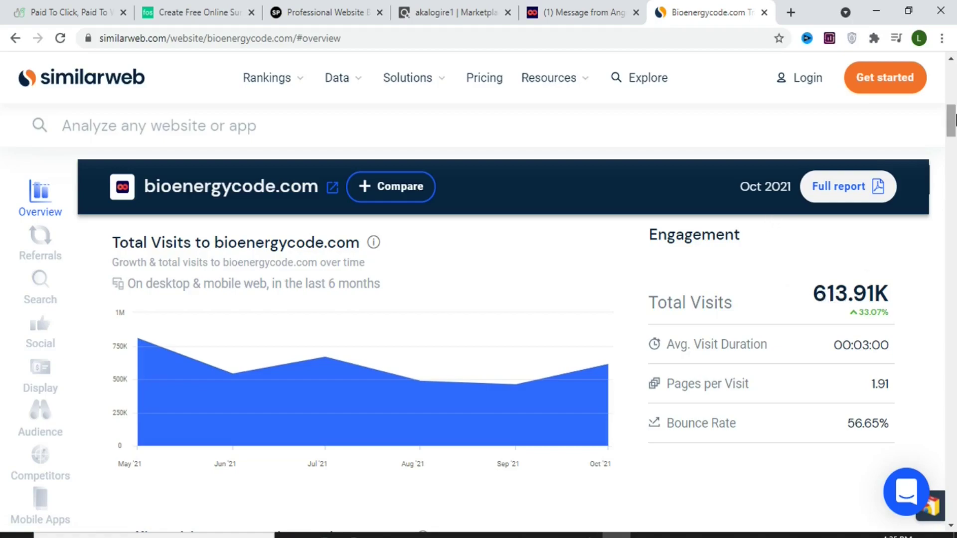
scroll(691, 288, down, 6)
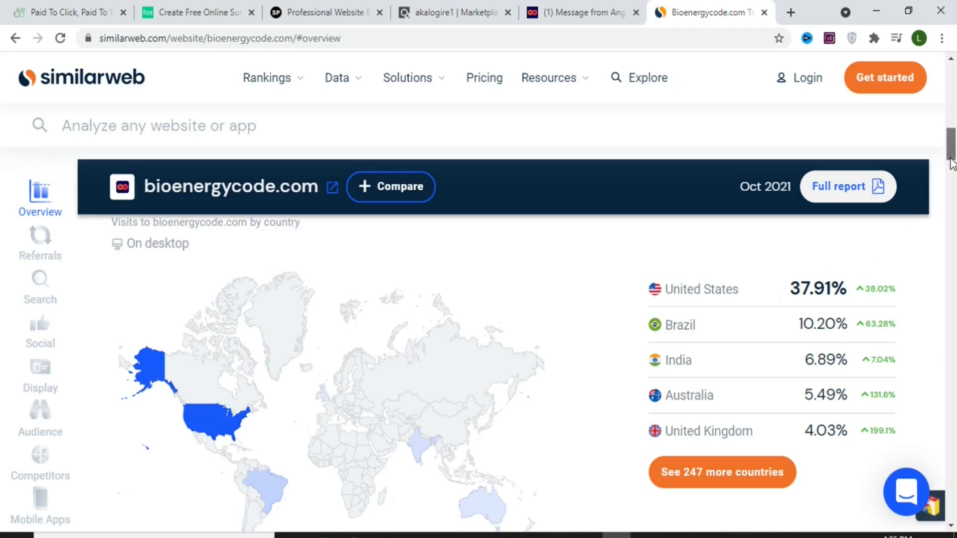
drag(952, 164, 955, 215)
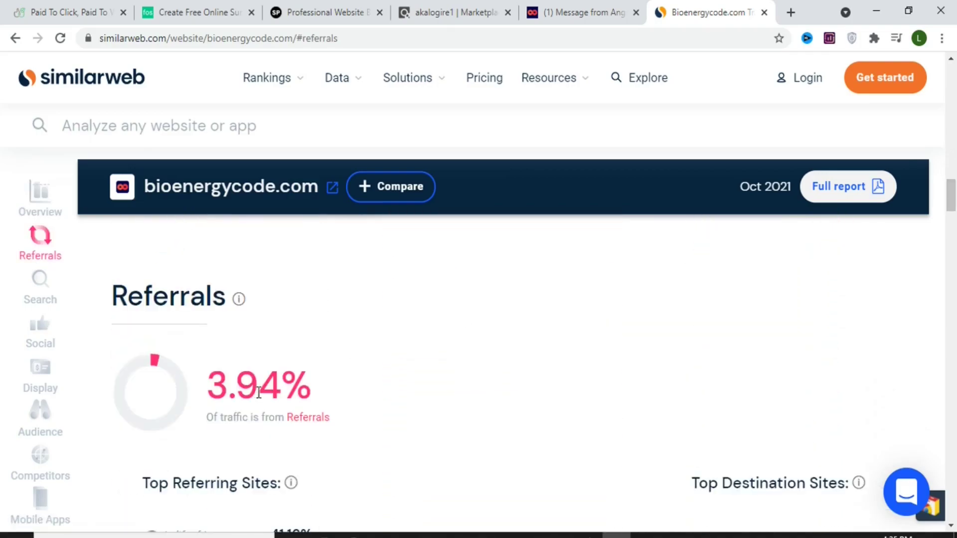
scroll(259, 393, down, 5)
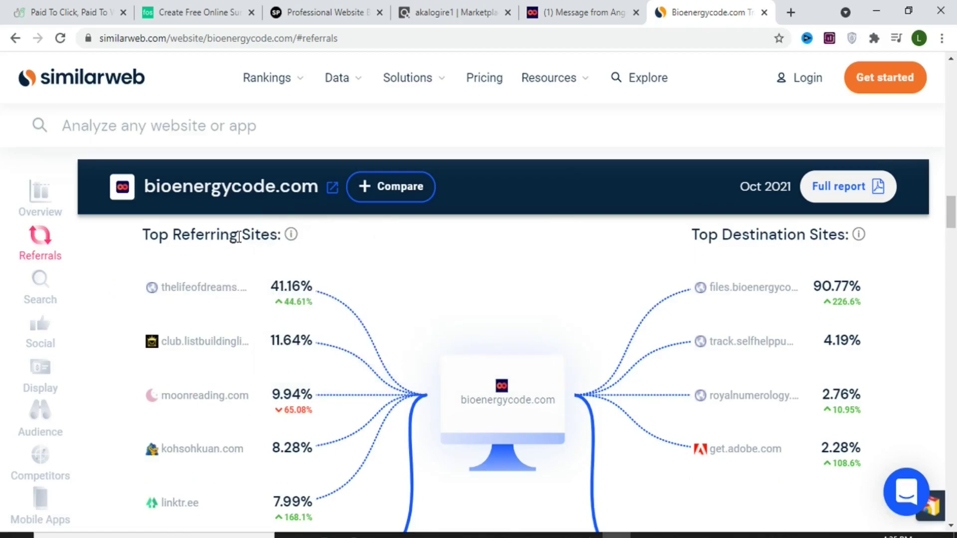
mouse_move(184, 298)
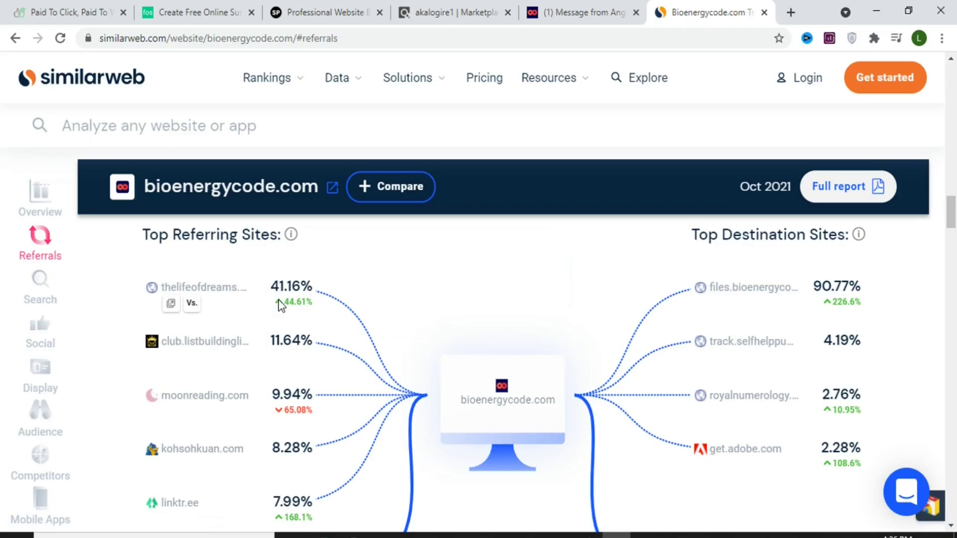
mouse_move(227, 352)
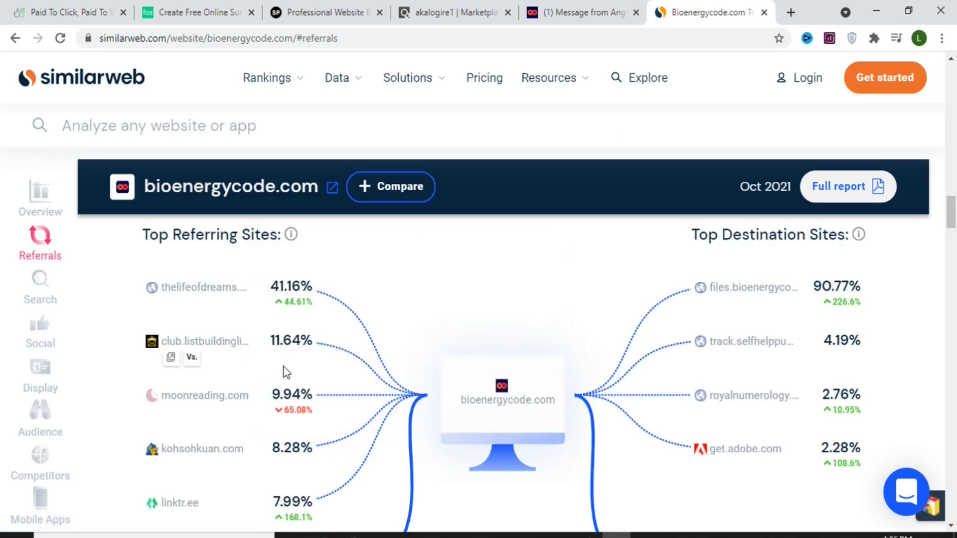
Inspect the top referring sites, open the thelifeofdreams.net report and its website, and close that site
mouse_move(277, 403)
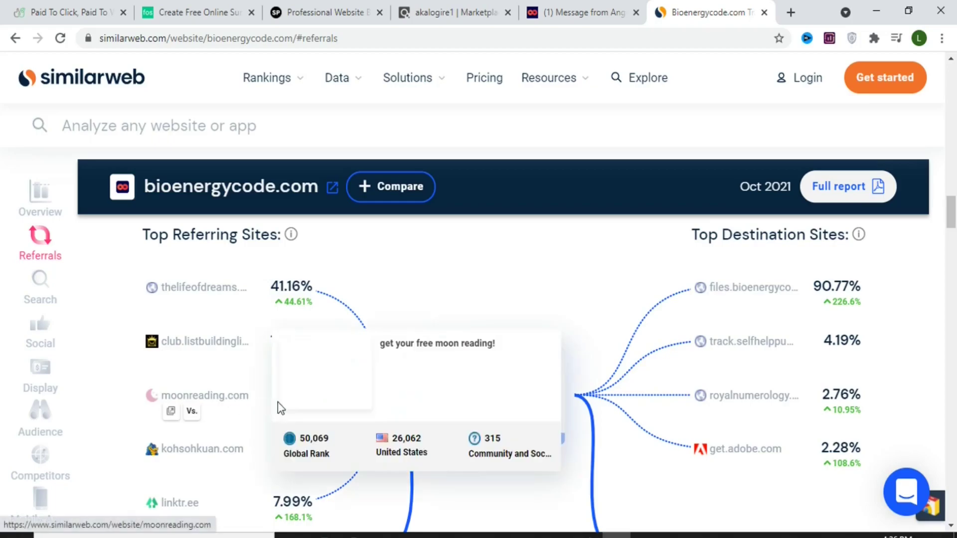
mouse_move(272, 447)
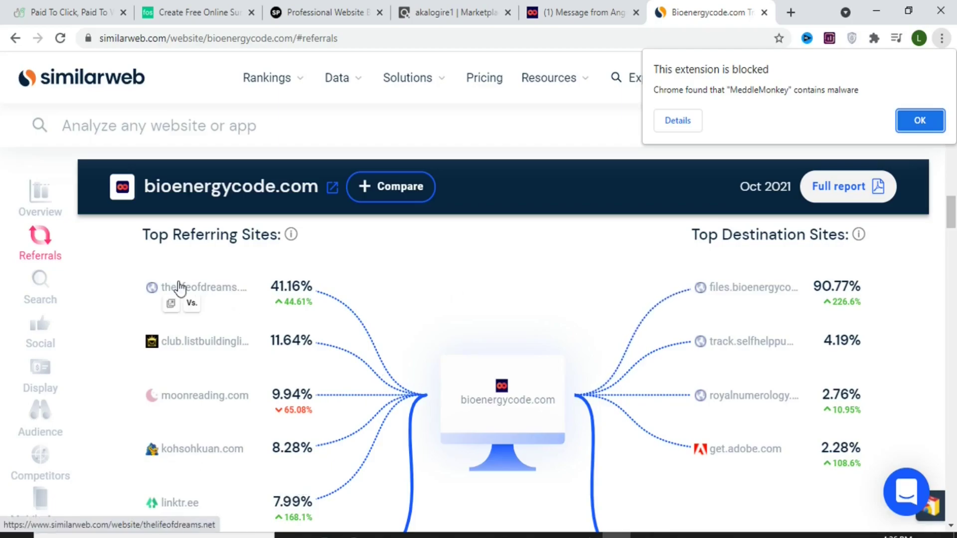
mouse_move(213, 297)
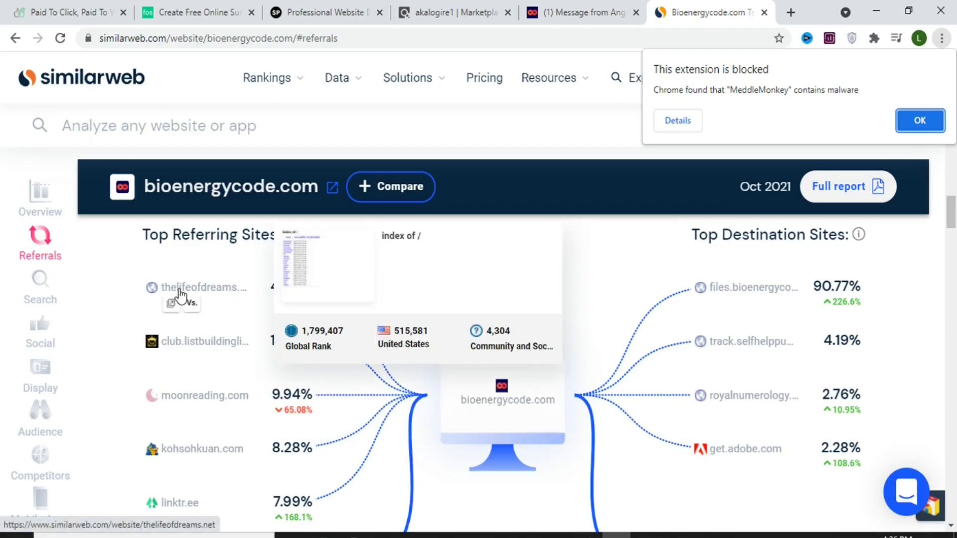
click(224, 293)
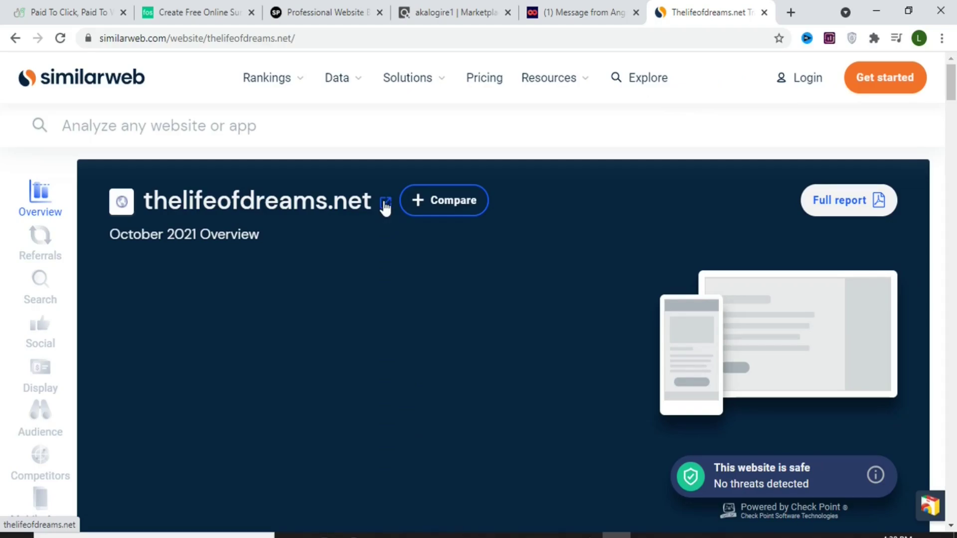
click(386, 204)
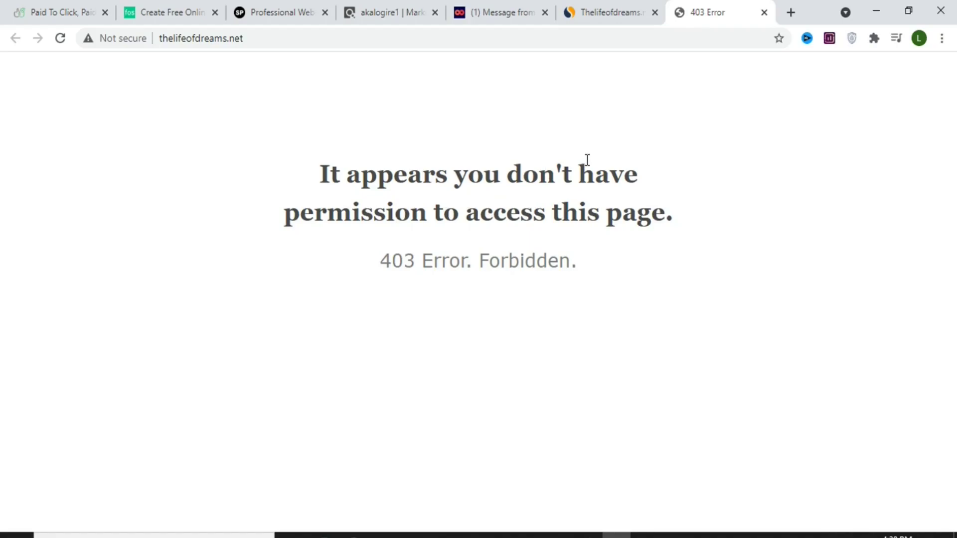
click(763, 12)
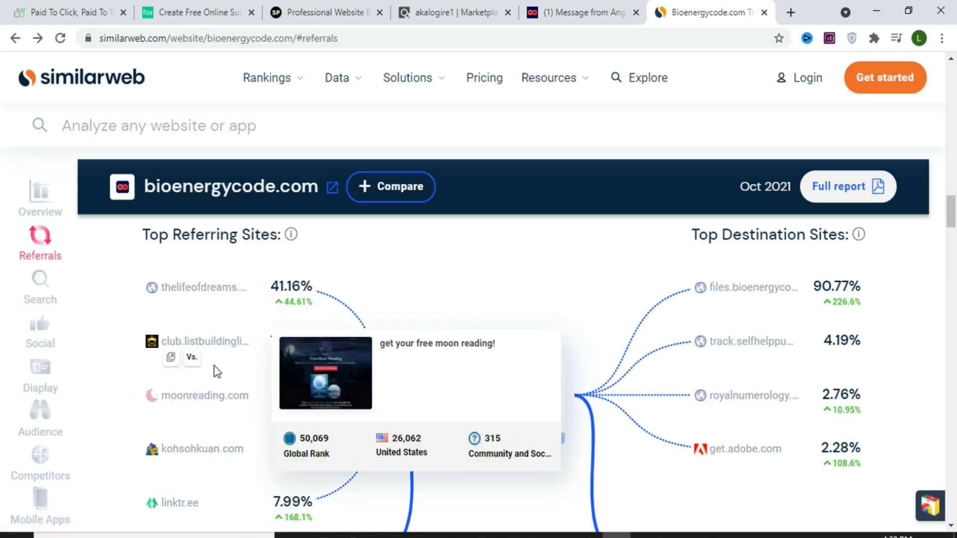
Open the kohsohkuan.com report from the bioenergycode.com referring sites, visit its opt-in page and copy the page's web address
mouse_move(188, 456)
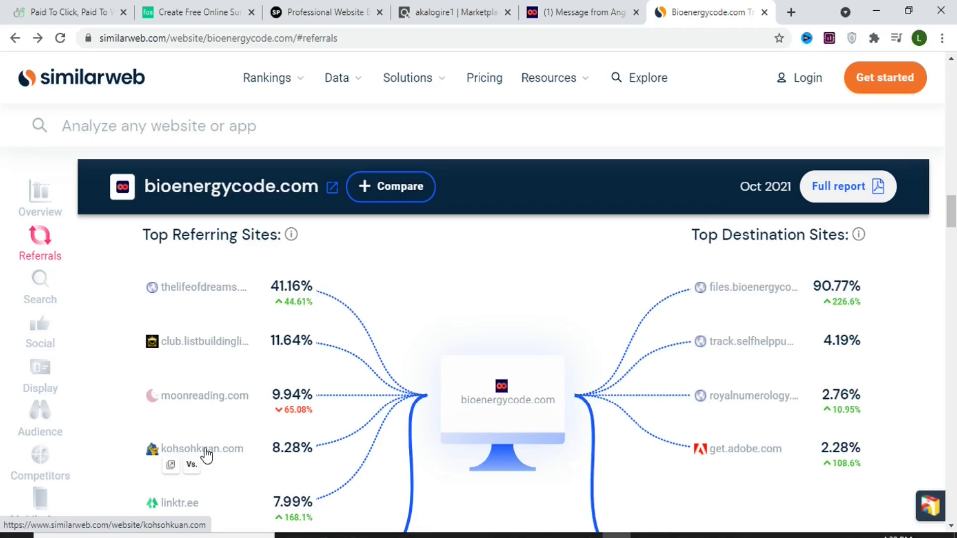
click(205, 455)
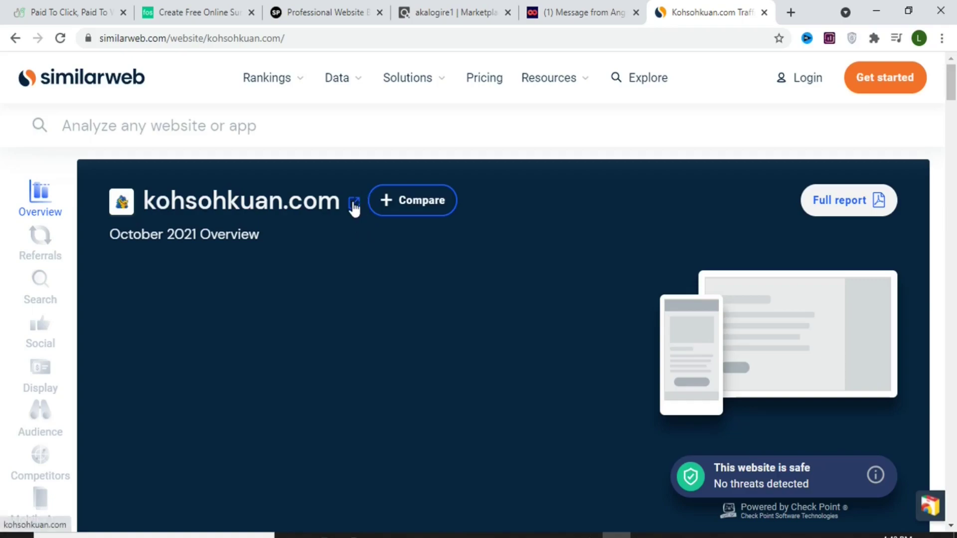
click(356, 205)
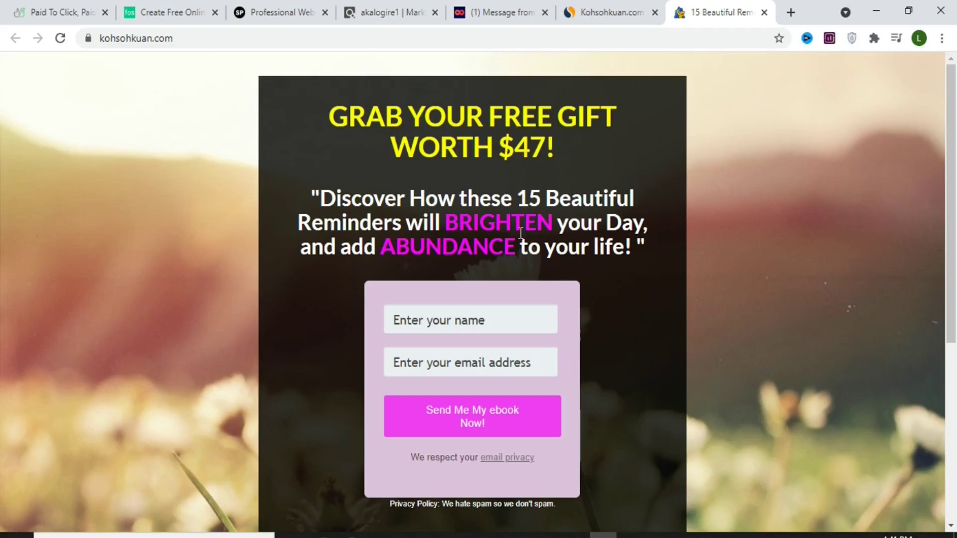
scroll(698, 209, down, 2)
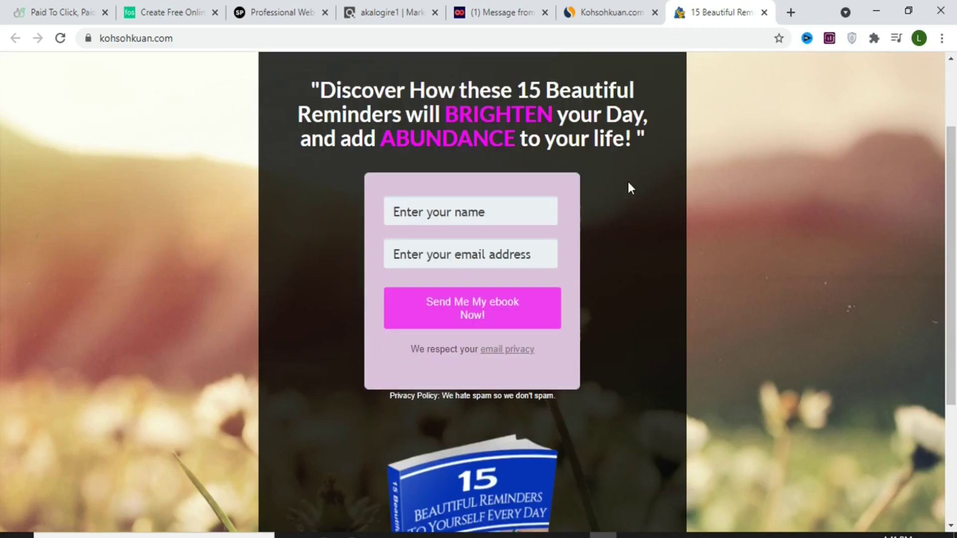
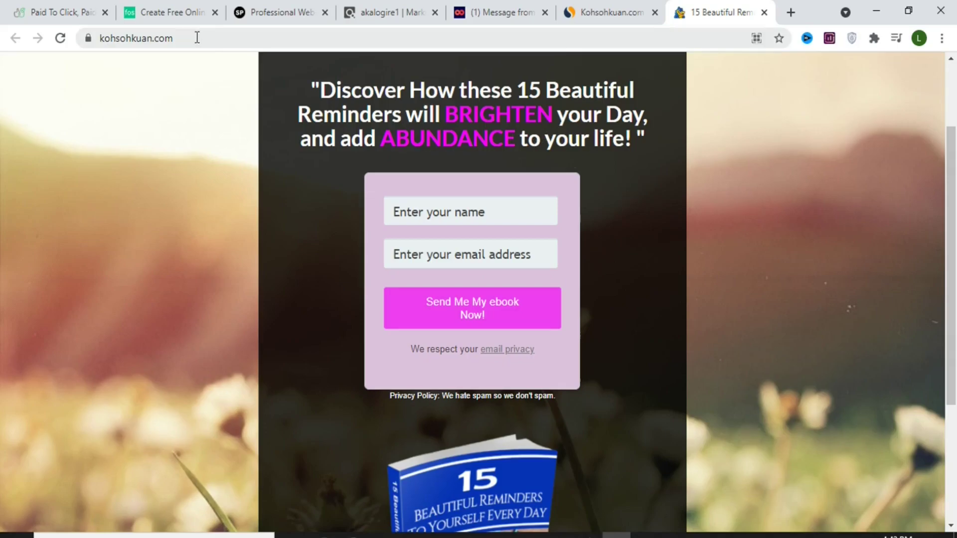
drag(194, 37, 99, 42)
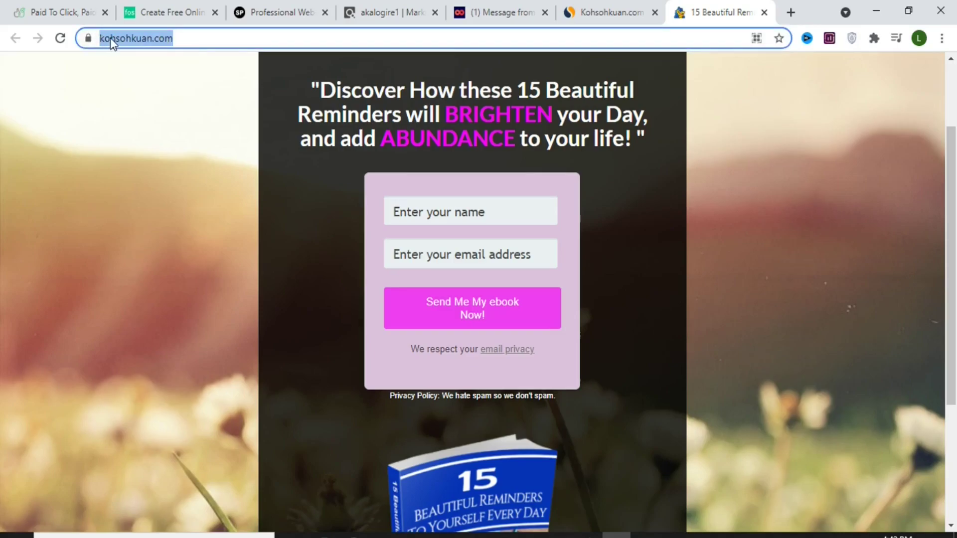
right_click(109, 38)
click(149, 115)
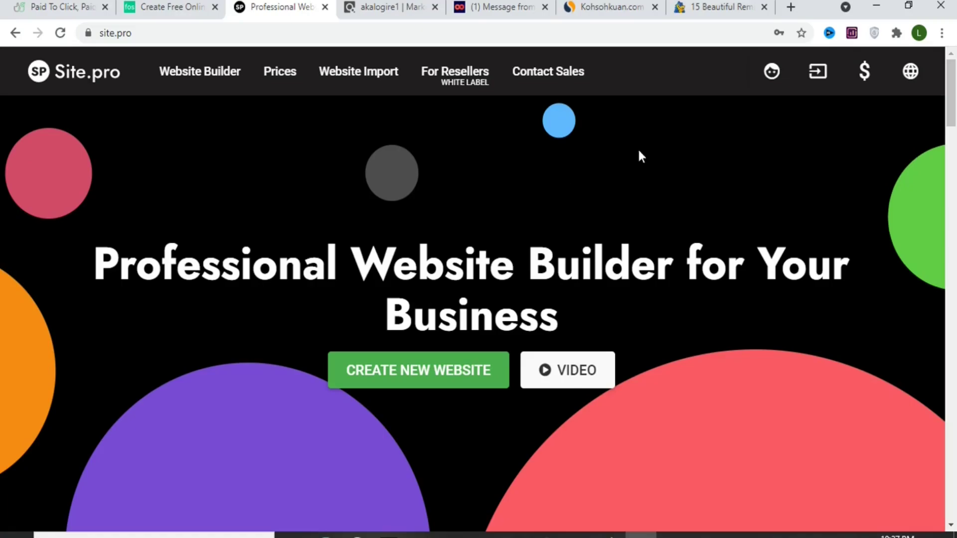
click(759, 89)
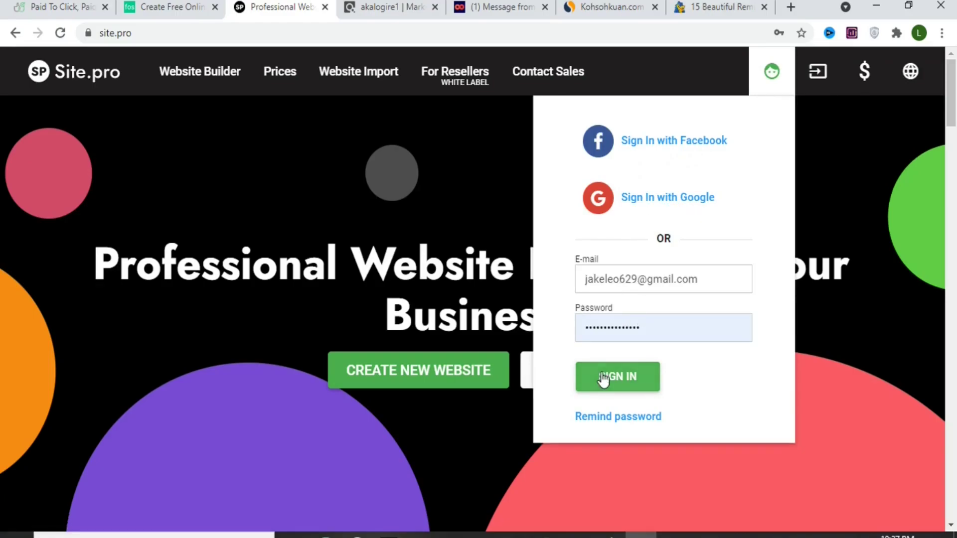
click(626, 381)
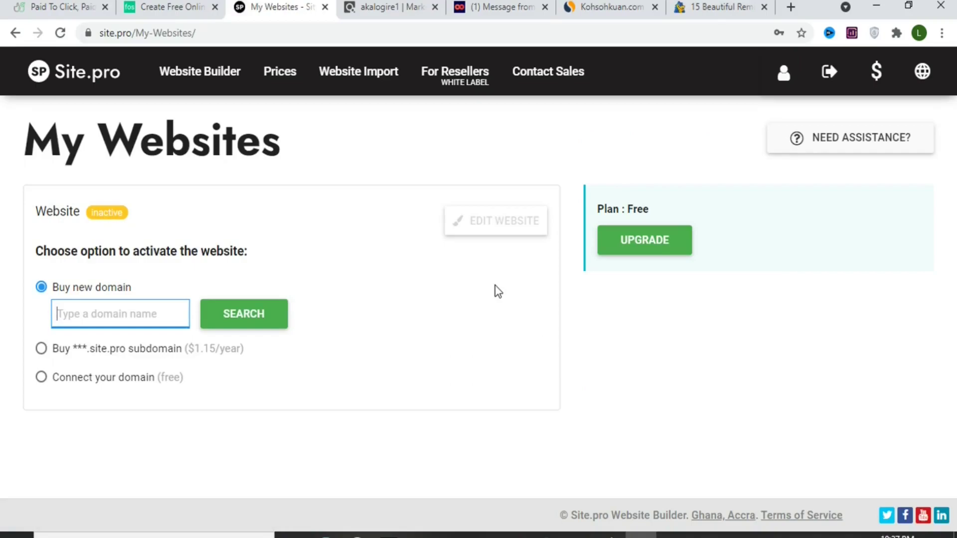
click(377, 88)
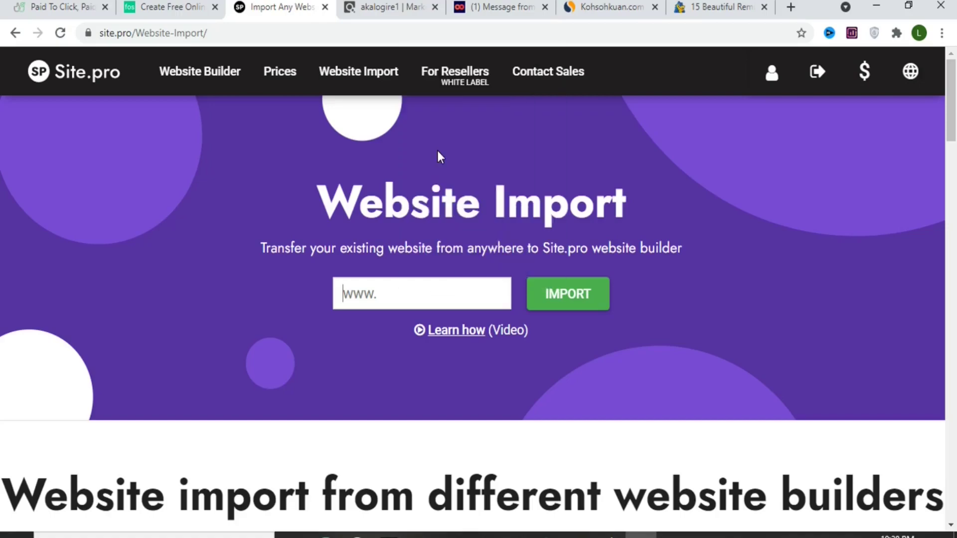
key(ctrl+v)
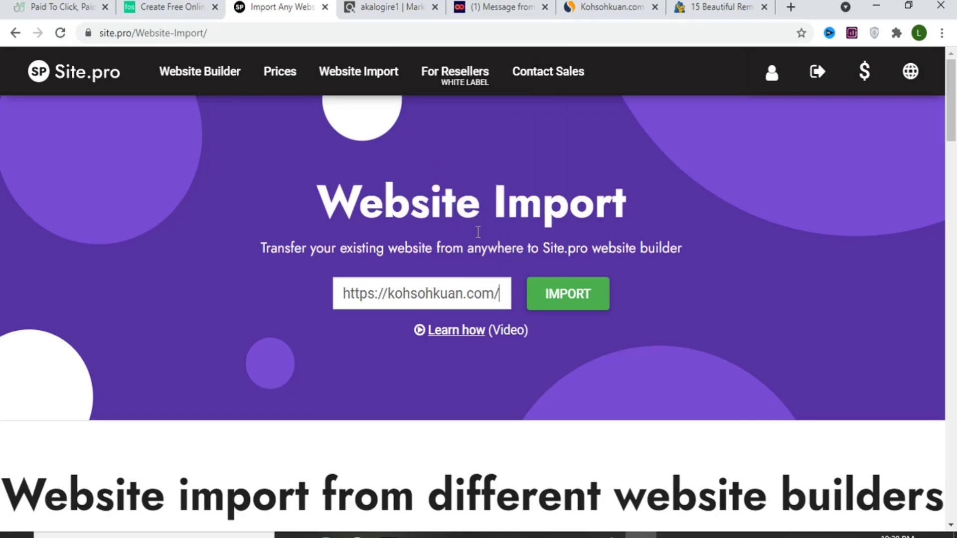
click(574, 295)
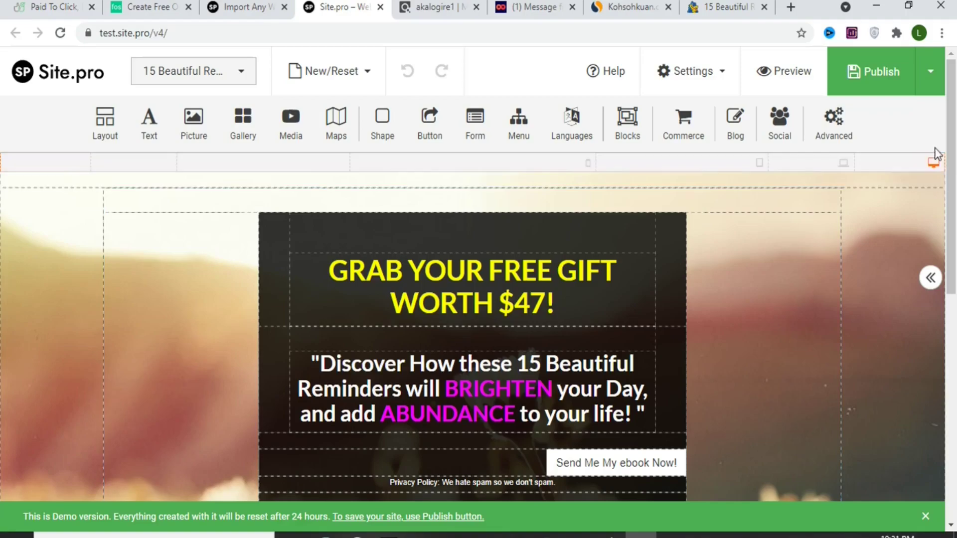
Remove the "Send Me My ebook Now!" form and the privacy policy line beneath it from the imported page
drag(952, 177, 954, 252)
scroll(495, 286, up, 1)
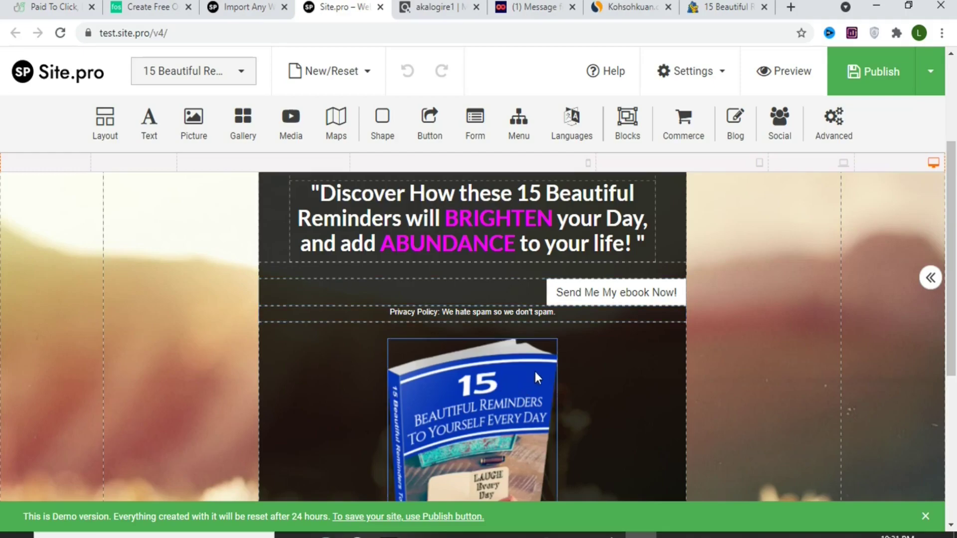
click(500, 288)
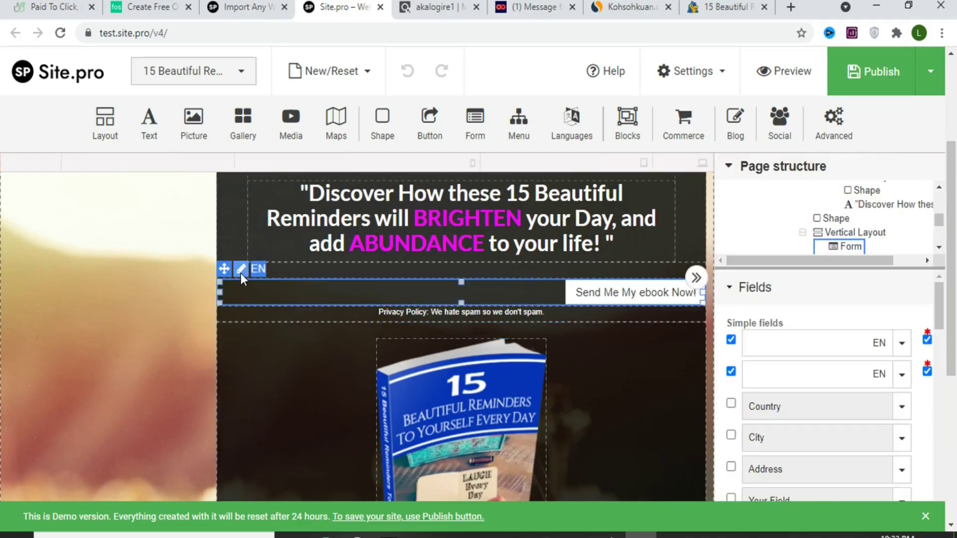
right_click(259, 276)
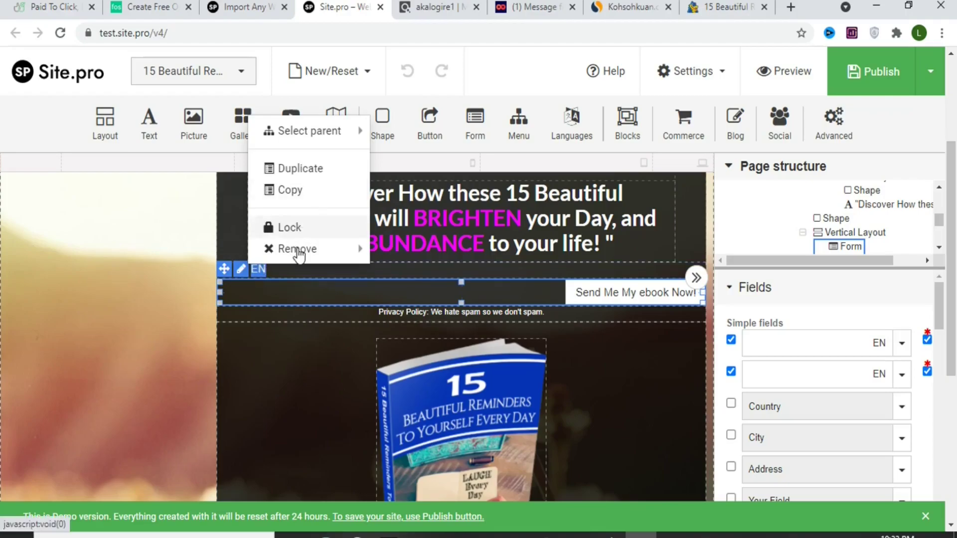
mouse_move(297, 252)
click(397, 289)
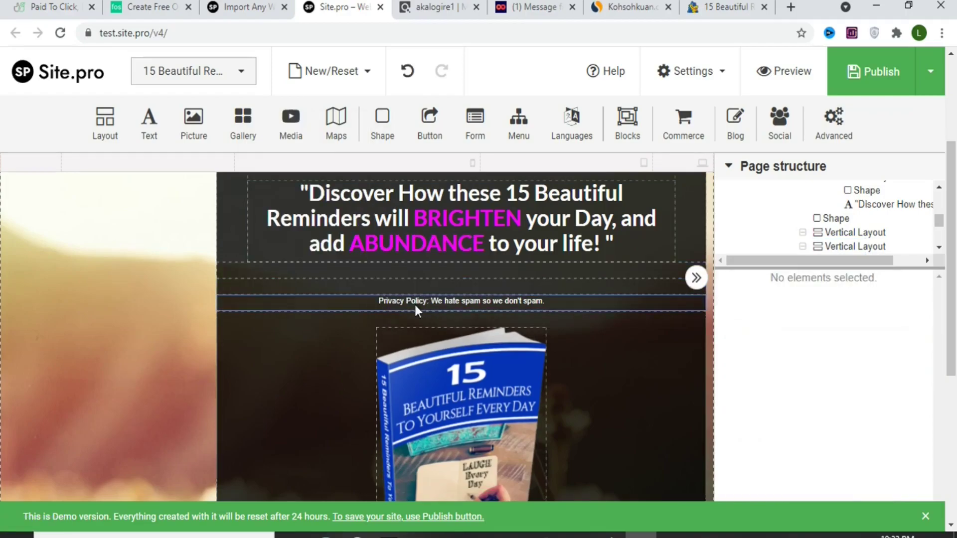
right_click(413, 304)
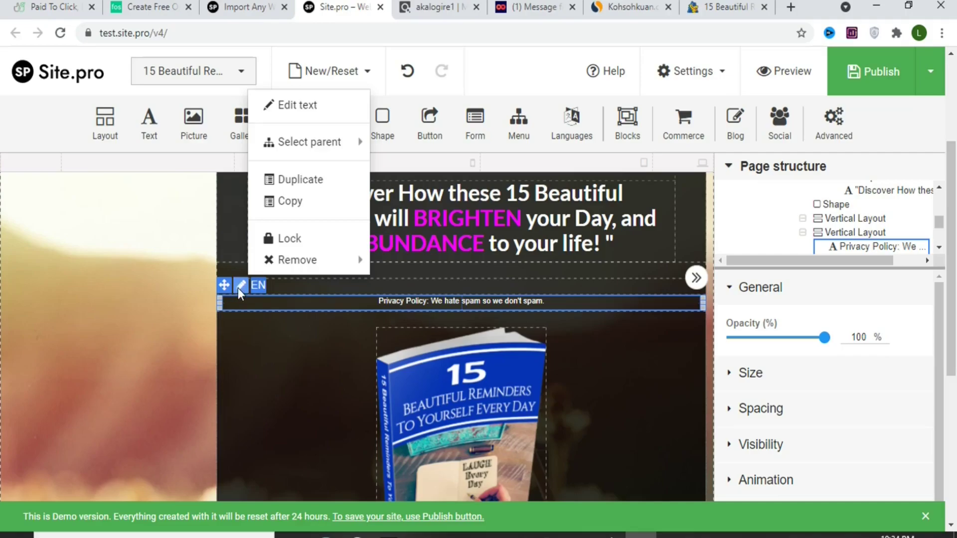
click(292, 261)
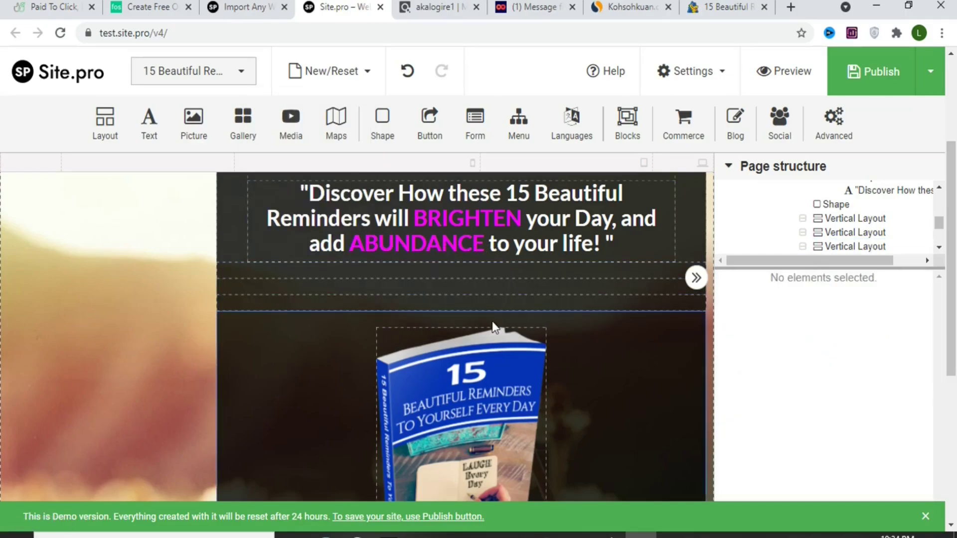
Add the dark, square-cornered standard "Start now" button to the page
scroll(454, 390, down, 4)
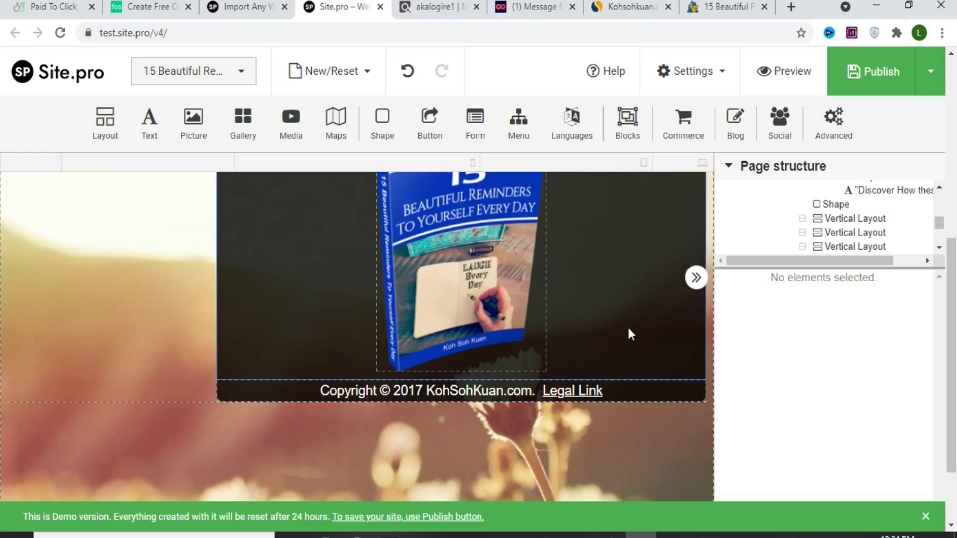
click(430, 139)
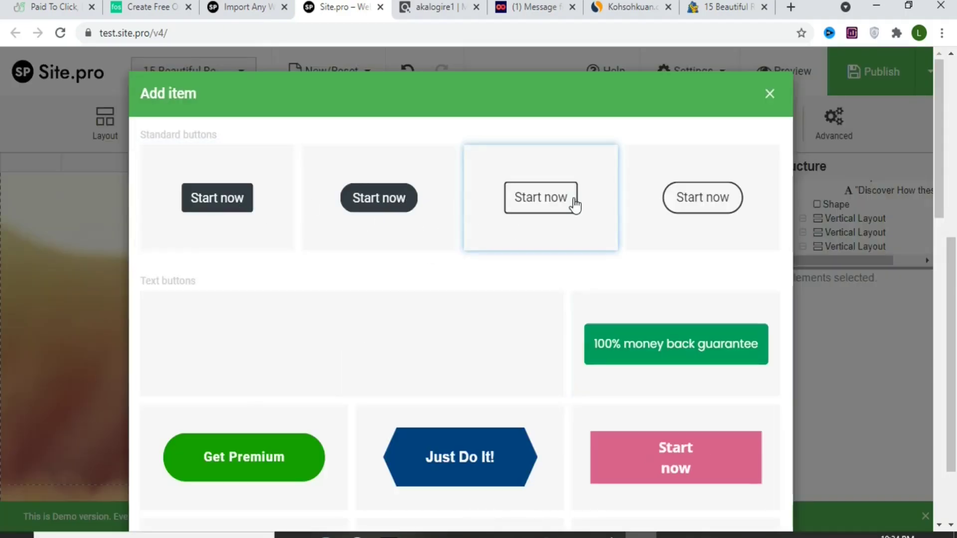
click(223, 204)
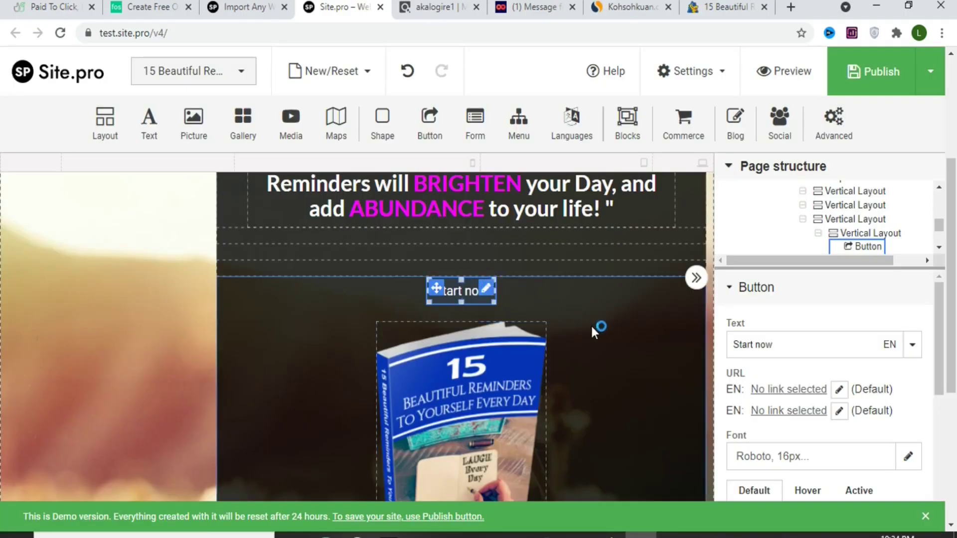
Place the "Start now" button between the book image and the copyright line and widen it to about three times its width
drag(436, 288, 430, 304)
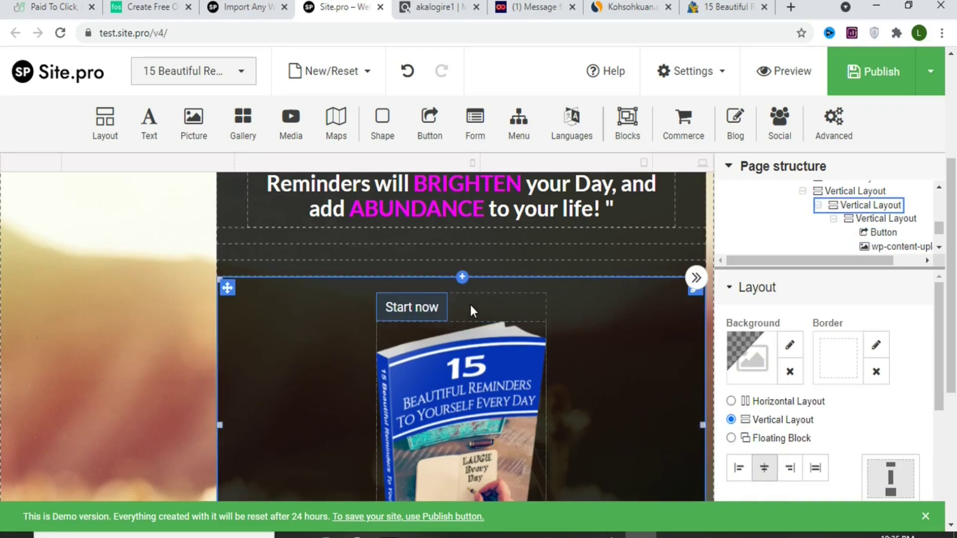
key(ctrl+z)
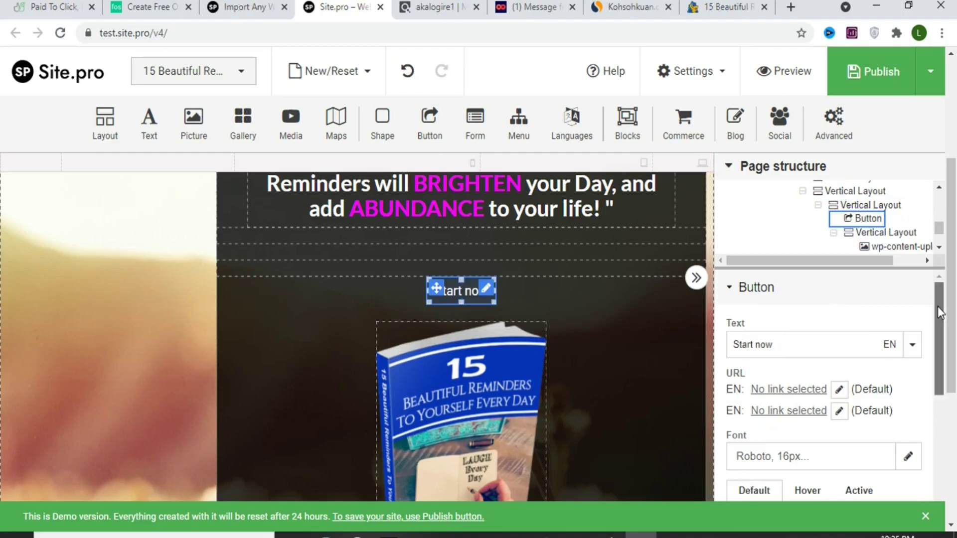
scroll(939, 312, down, 1)
scroll(953, 333, down, 1)
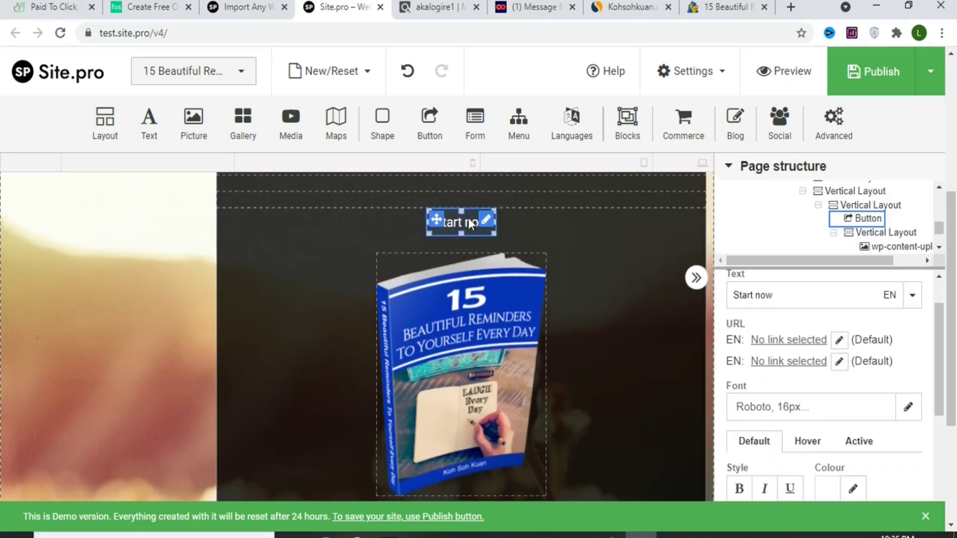
drag(487, 220, 501, 407)
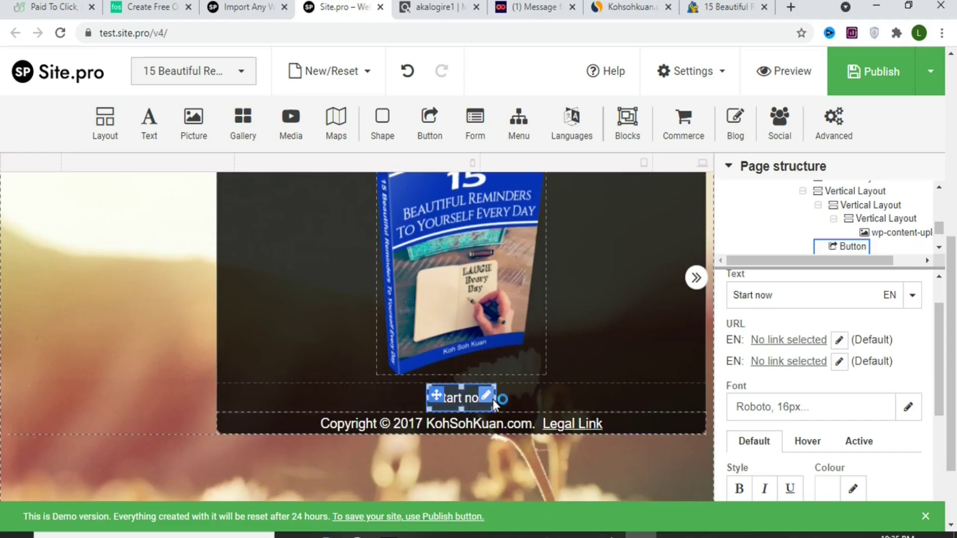
drag(502, 398, 564, 396)
click(636, 351)
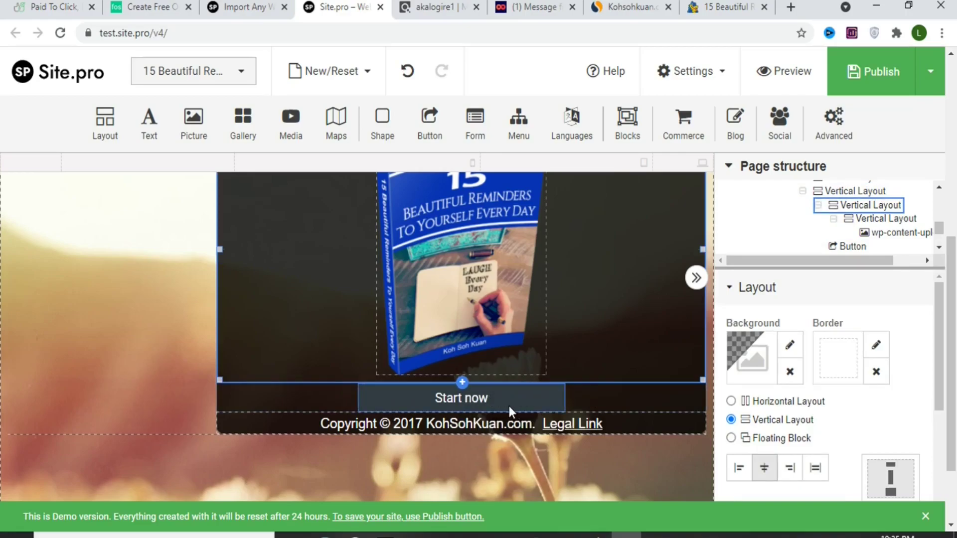
Change the text of the "Start now" button below the book image to "Download now."
click(486, 398)
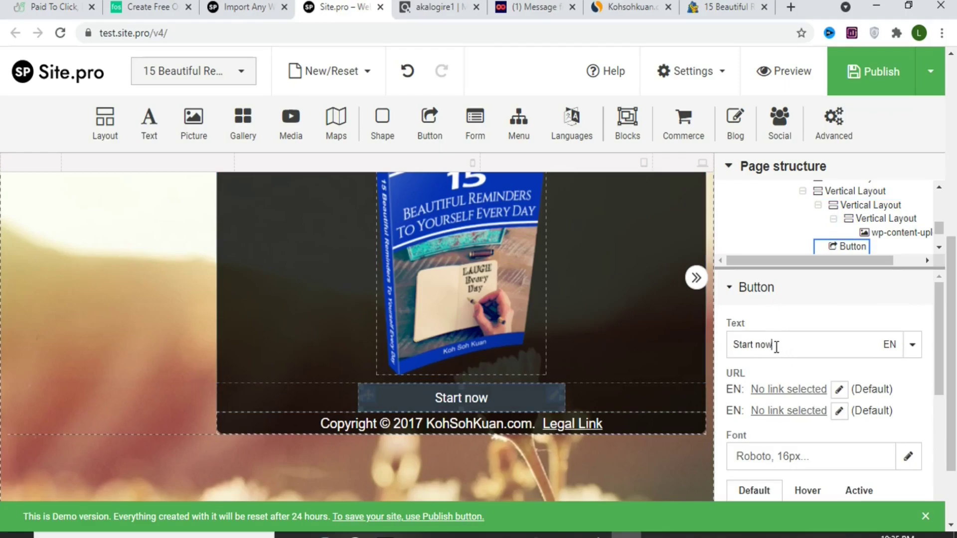
click(754, 344)
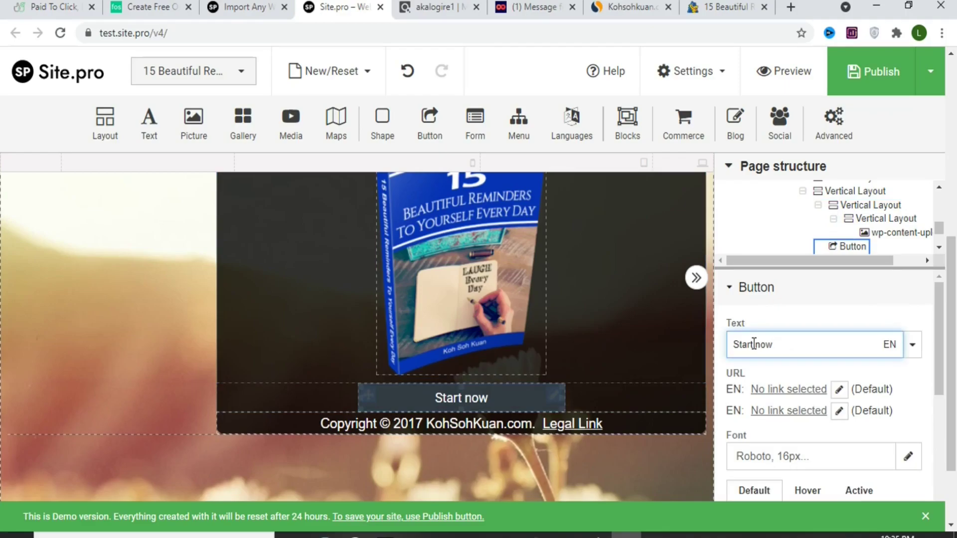
key(BackSpace)
key(BackSpace)
key(BackSpace)
key(BackSpace)
key(BackSpace)
key(BackSpace)
key(BackSpace)
key(BackSpace)
key(BackSpace)
text(Do)
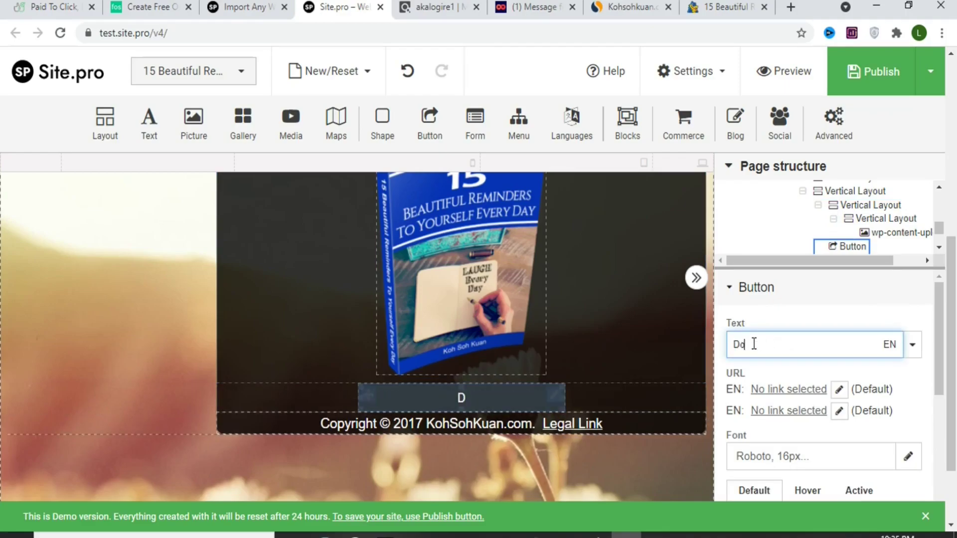
text(wnload now.)
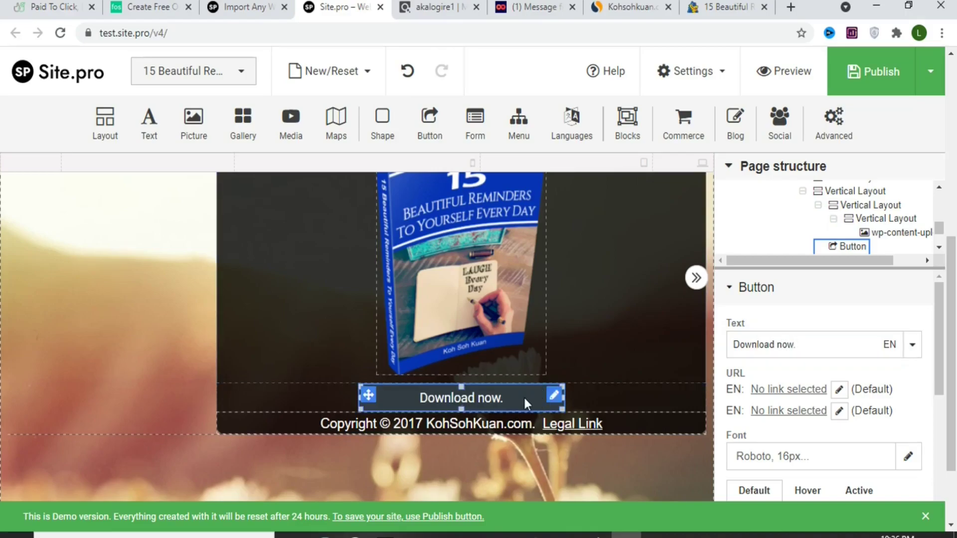
Give the "Download now." button a bright red background at 100% opacity
scroll(522, 396, up, 2)
scroll(932, 400, down, 5)
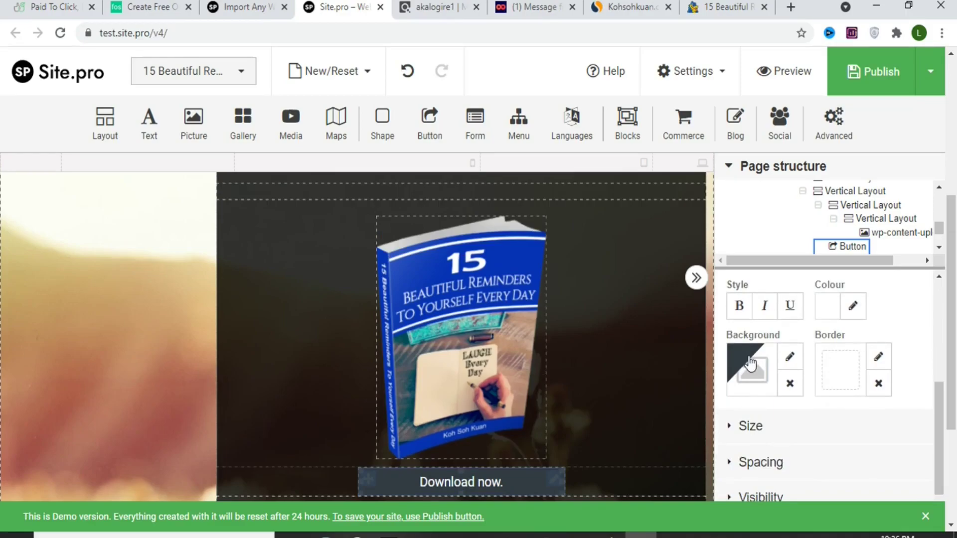
click(750, 366)
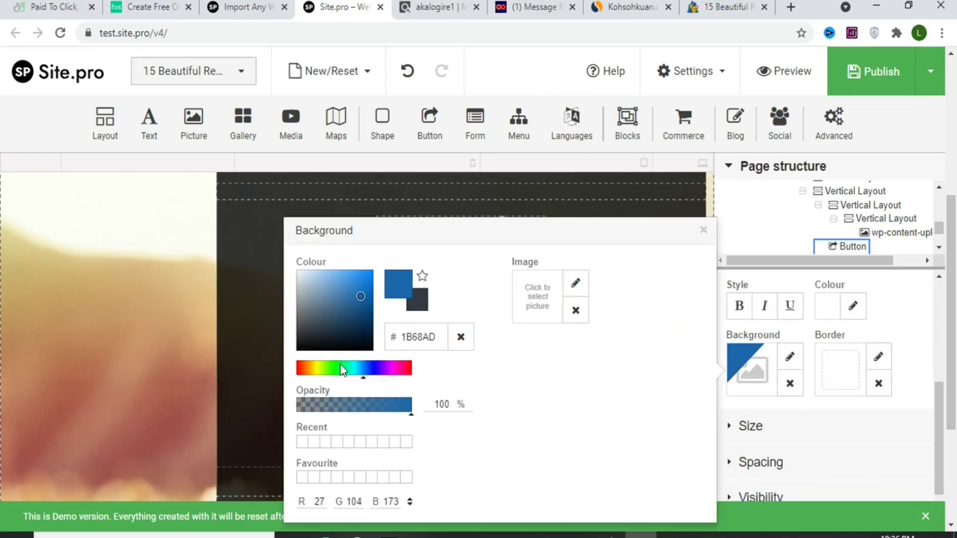
click(369, 280)
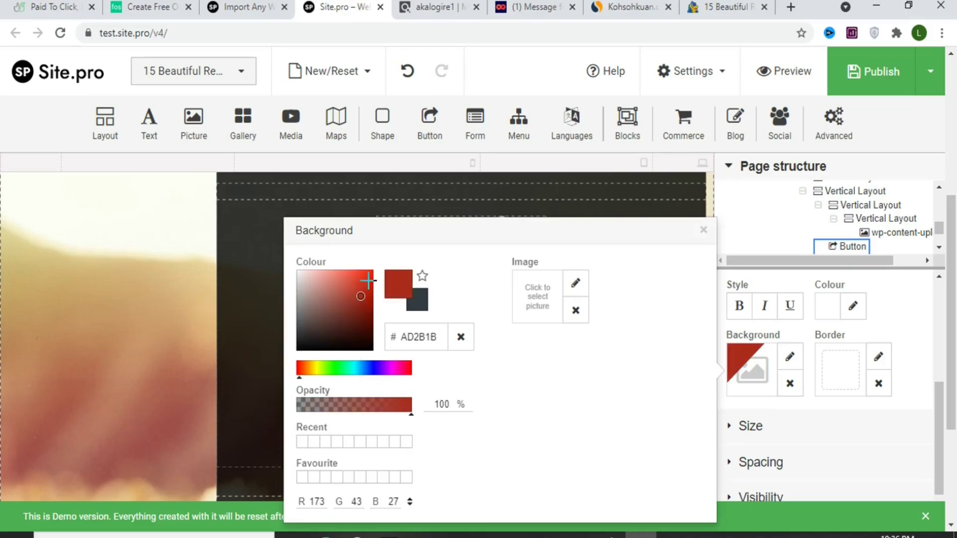
click(368, 279)
key(Escape)
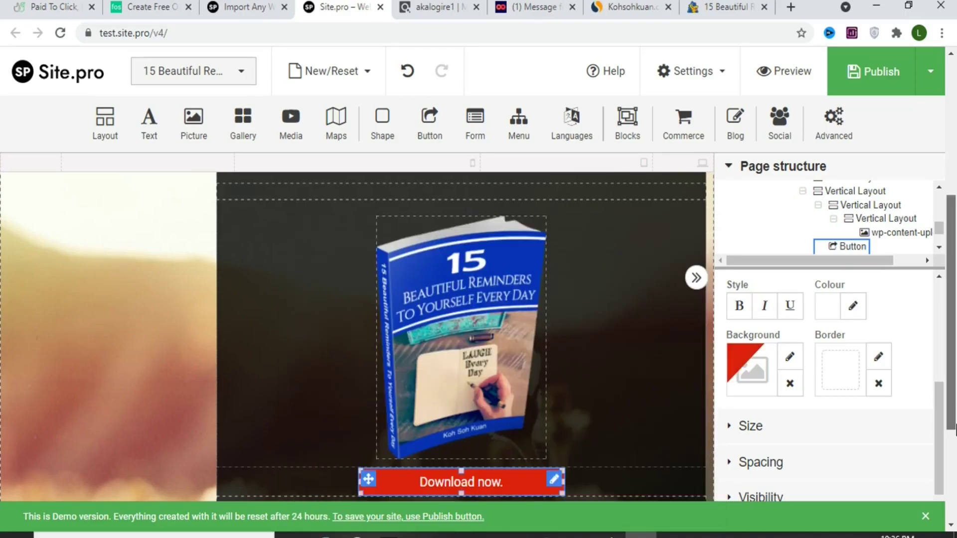
scroll(955, 428, down, 1)
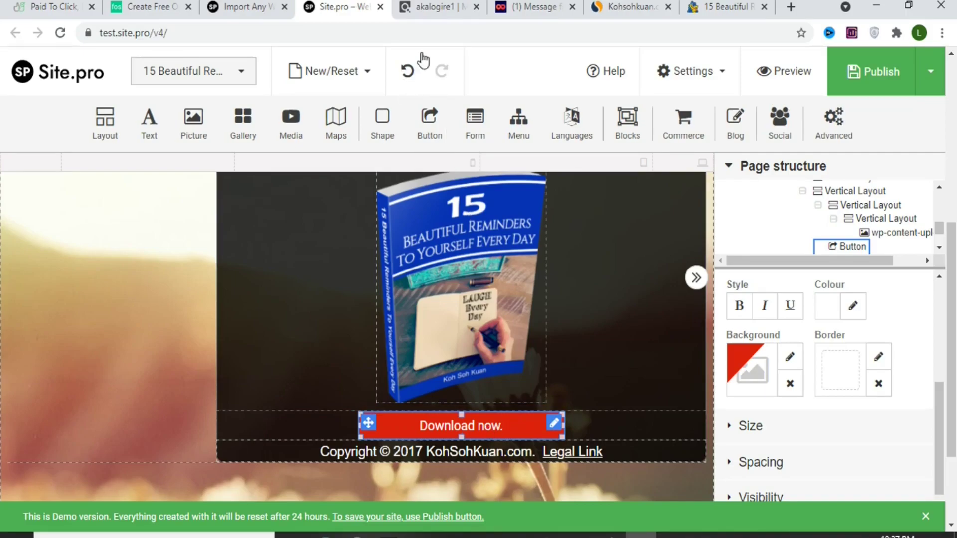
Switch to the ClickBank marketplace, generate a HopLink for The Bioenergy Code with the Gift Page as landing page, and copy it
click(432, 5)
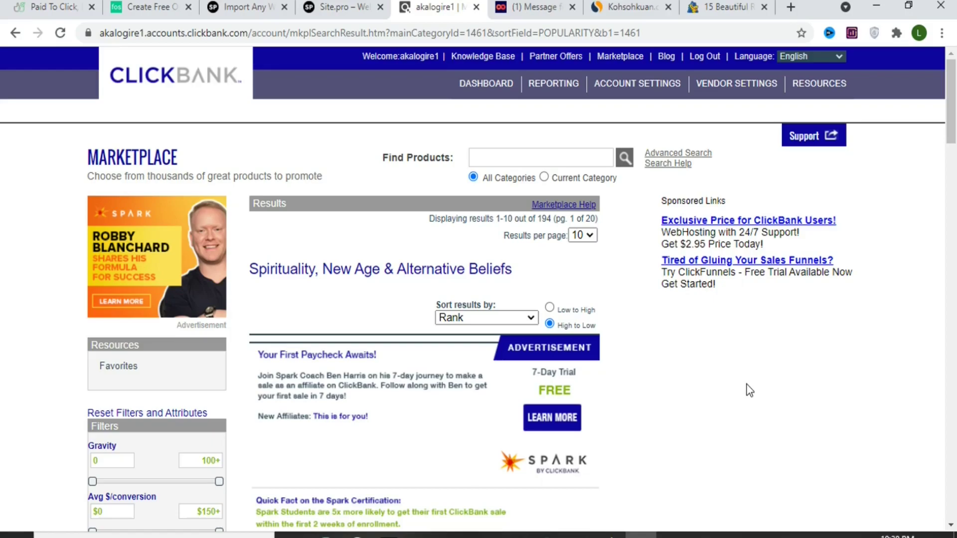
drag(953, 92, 951, 188)
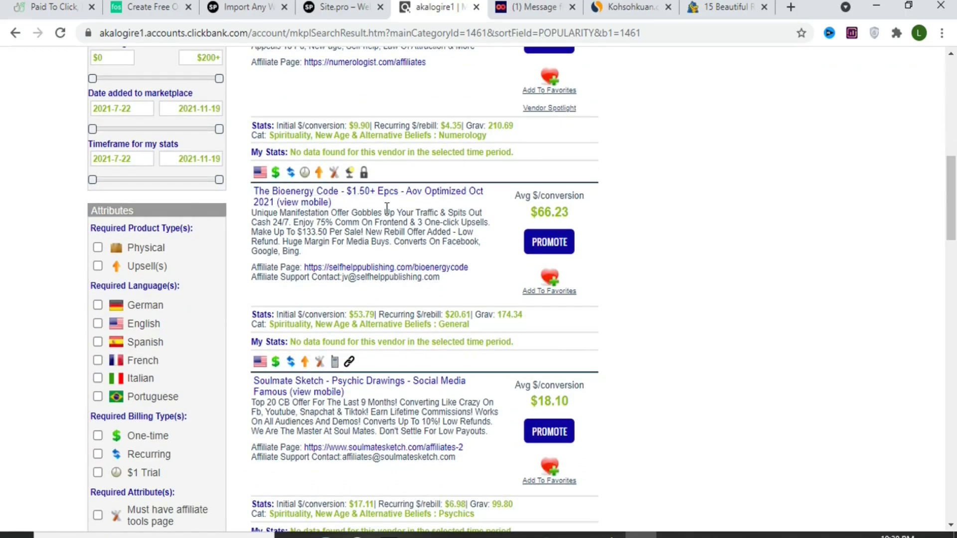
click(557, 253)
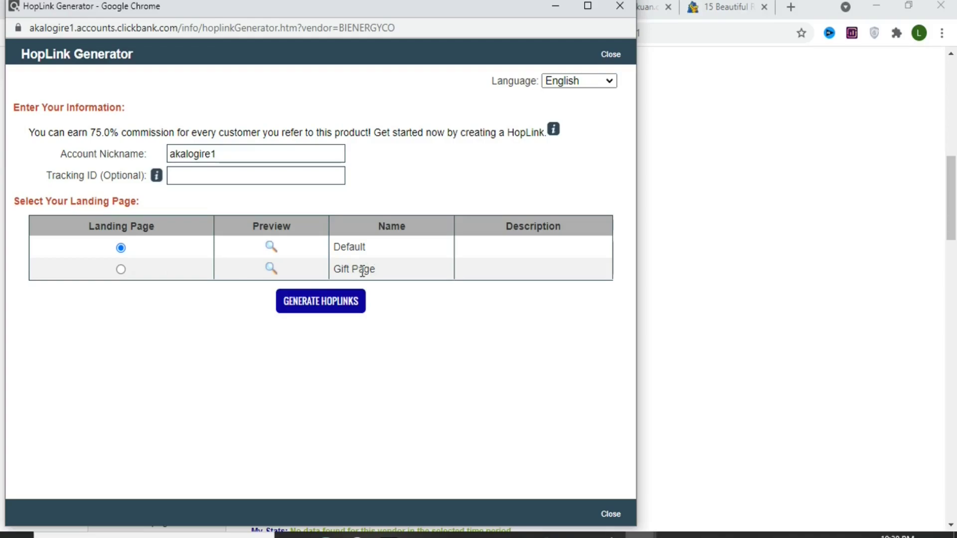
click(319, 269)
click(319, 305)
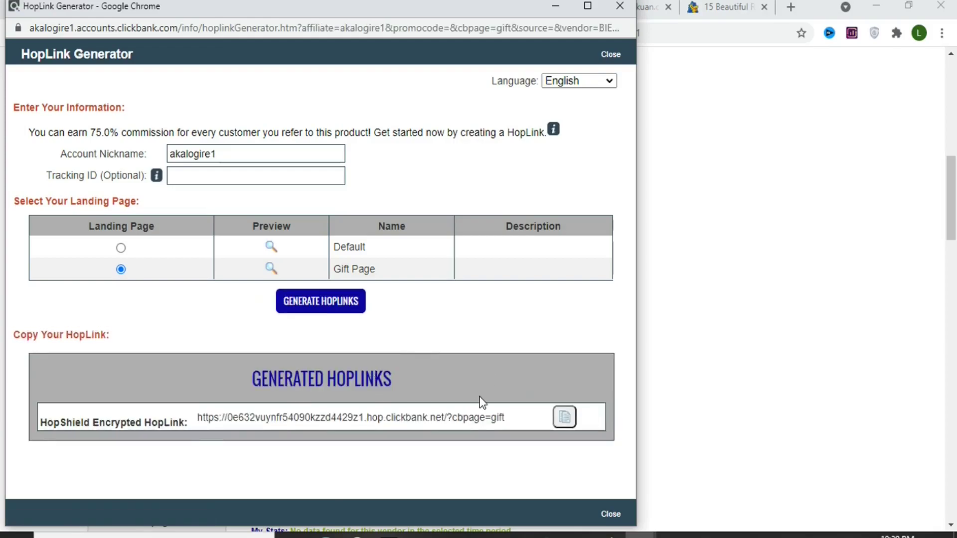
click(565, 417)
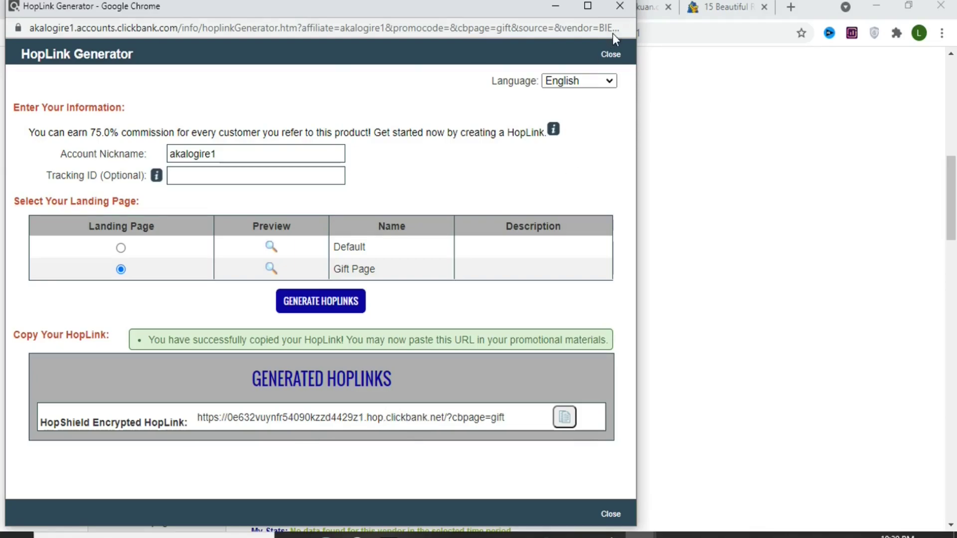
click(610, 54)
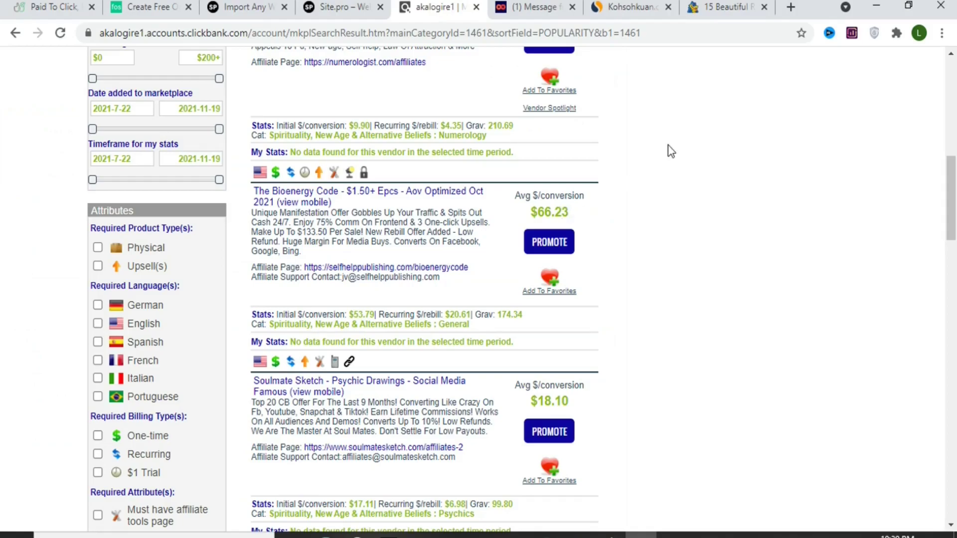
Back in Site.pro, link the "Download now." button to the copied HopLink as its web address
click(355, 17)
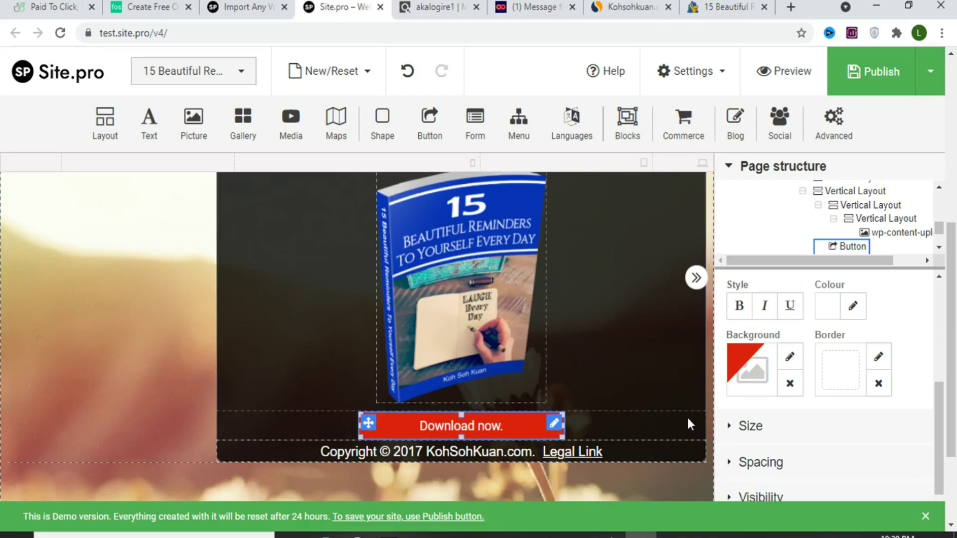
scroll(926, 343, up, 3)
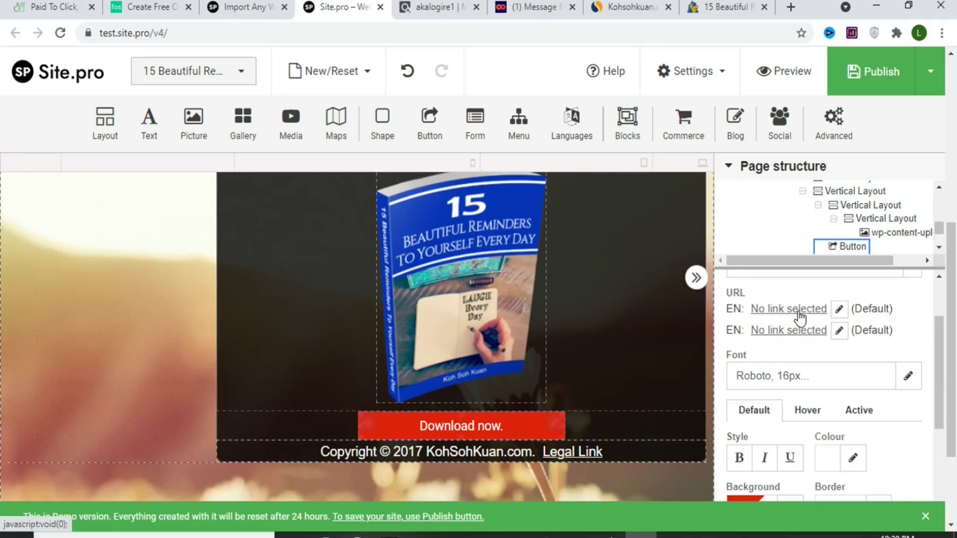
click(839, 310)
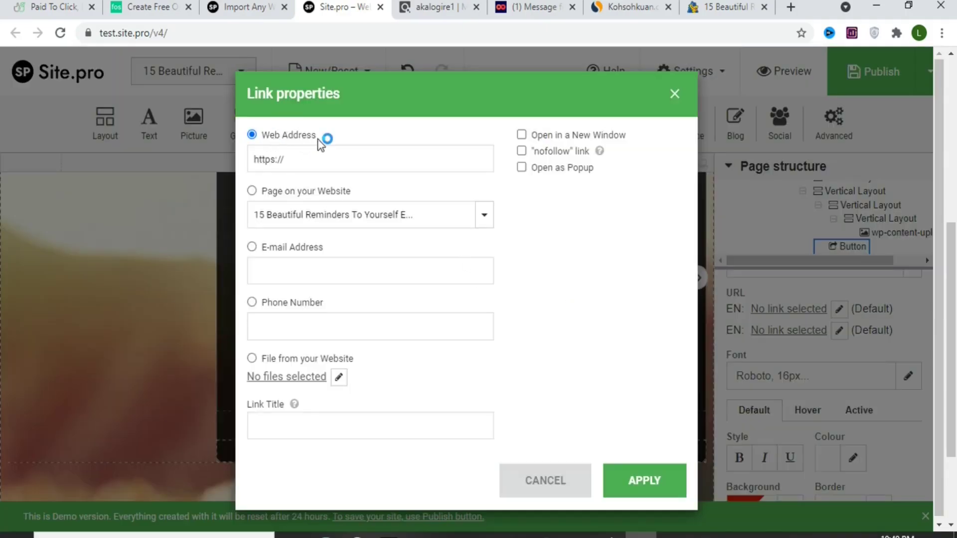
click(289, 160)
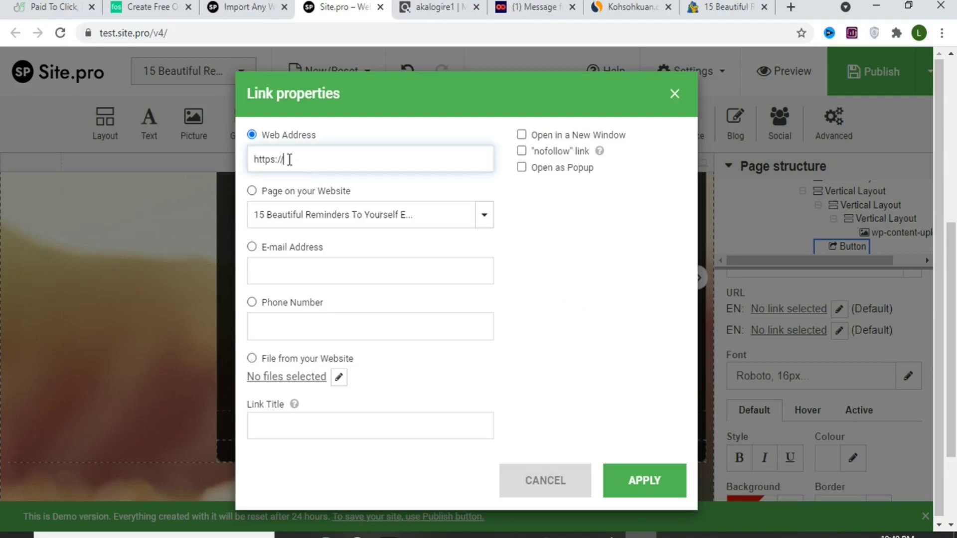
key(BackSpace)
key(BackSpace)
key(BackSpace)
key(BackSpace)
key(BackSpace)
key(BackSpace)
key(BackSpace)
key(BackSpace)
right_click(289, 159)
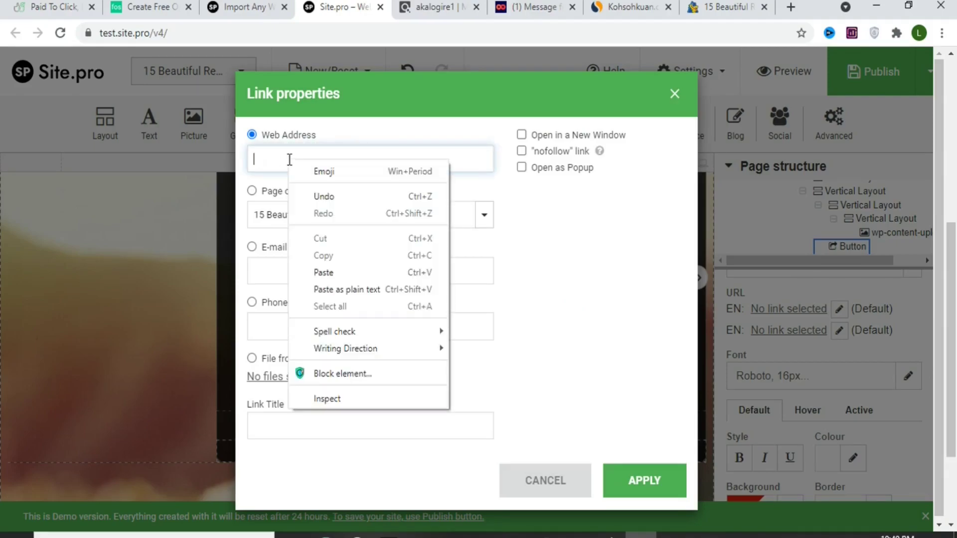
click(335, 272)
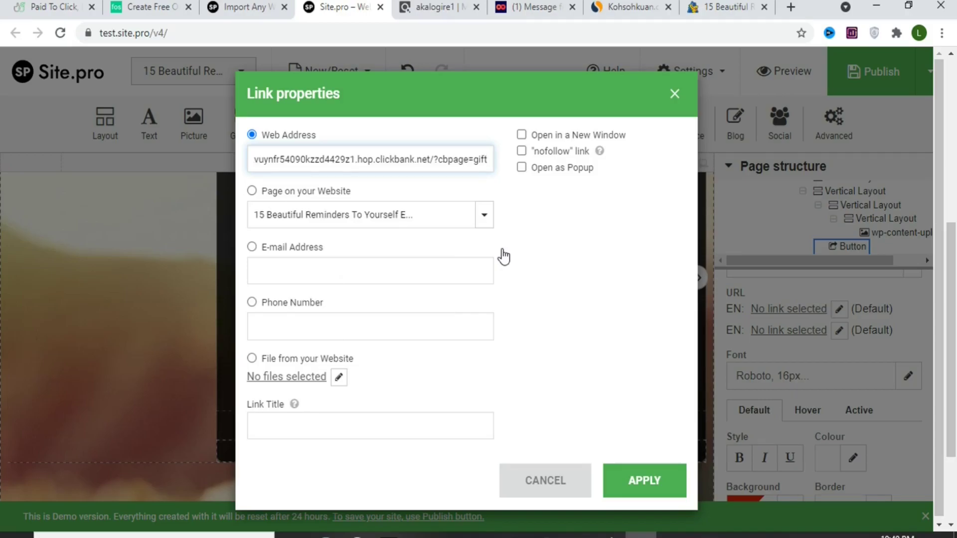
click(645, 481)
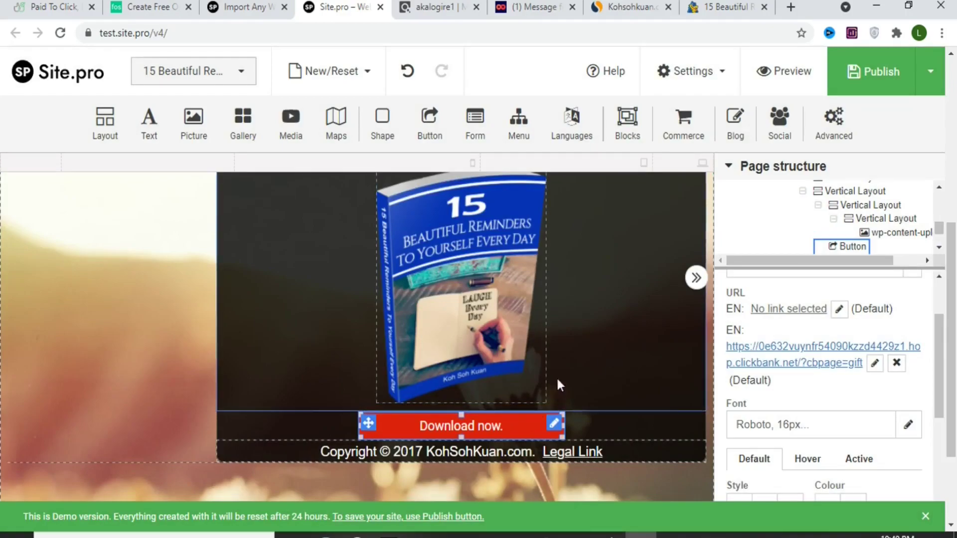
Preview the landing page in the Wide and Desktop views, check where the "Download now." button leads, and return to the editor
scroll(567, 366, up, 5)
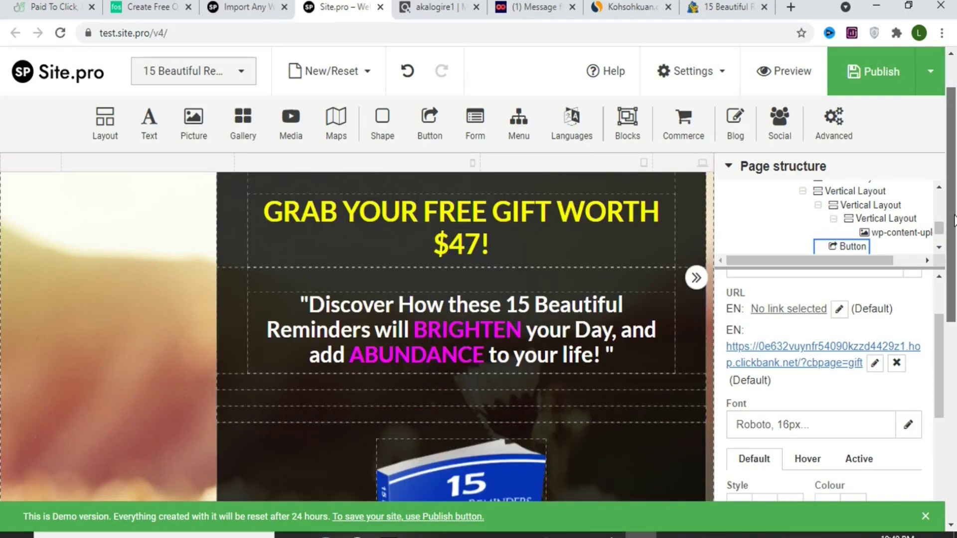
drag(954, 214, 955, 381)
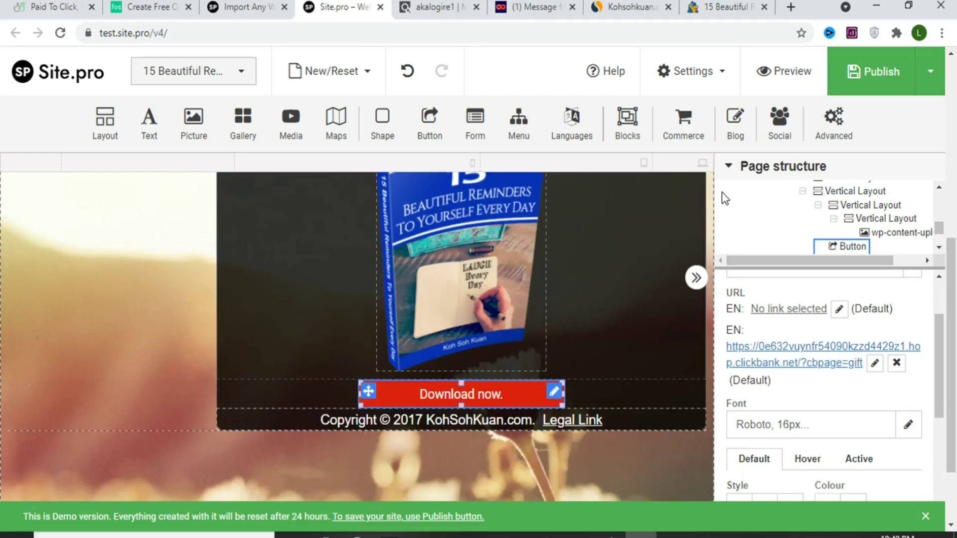
click(797, 79)
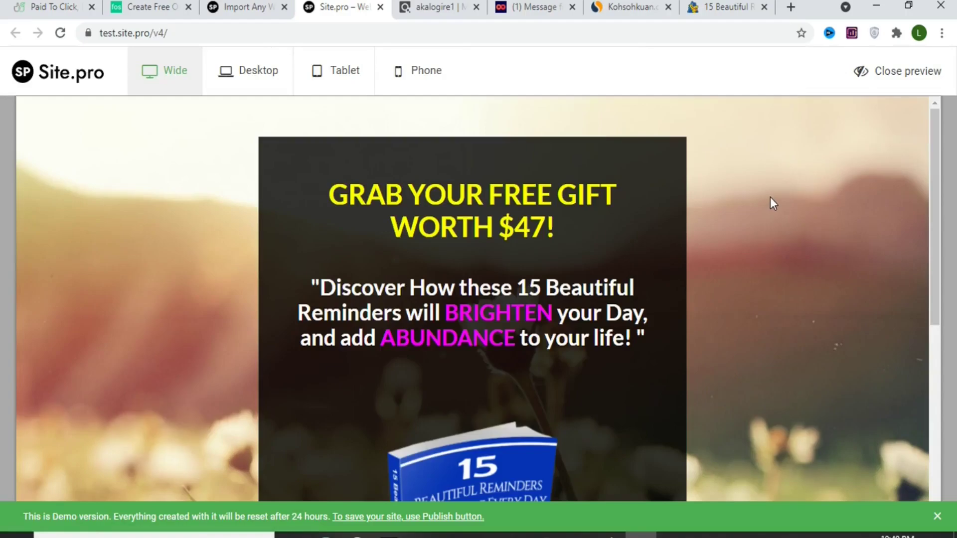
click(251, 77)
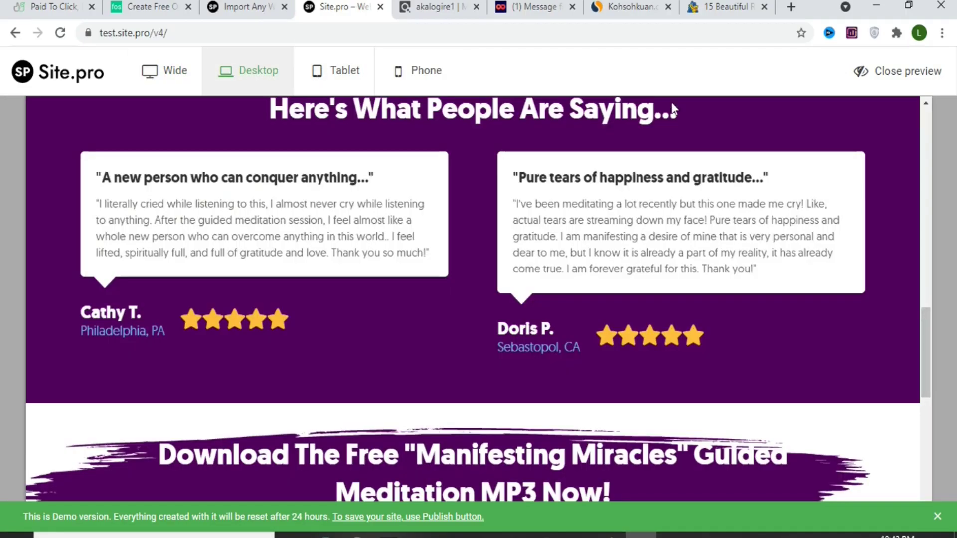
click(877, 75)
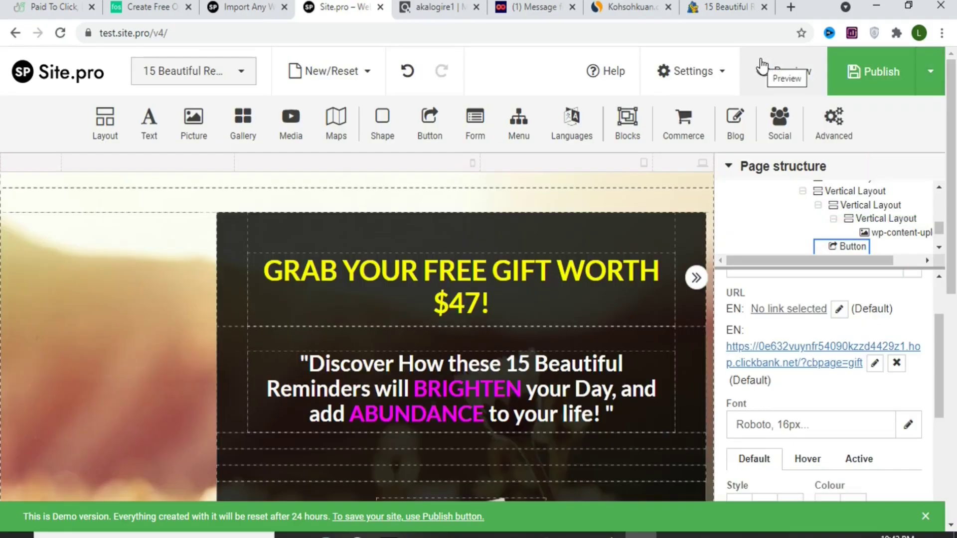
mouse_move(873, 77)
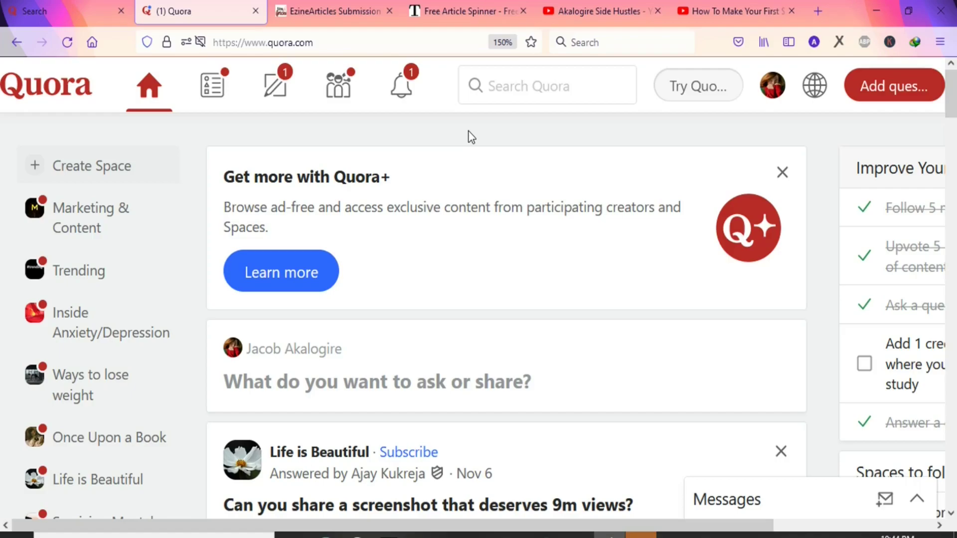
Search Quora for "how to manifest what you want" and open the question "What are some of the best ways to manifest what you want?"
click(537, 76)
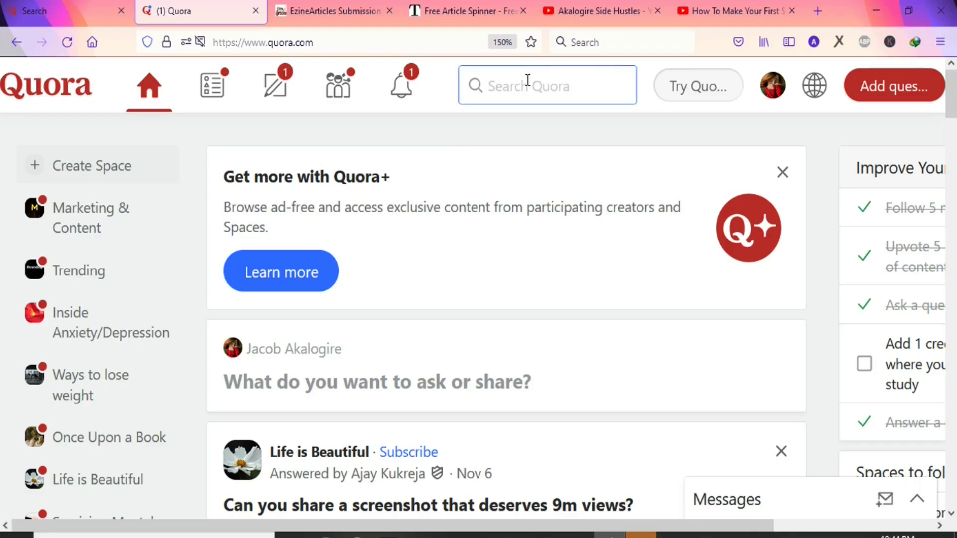
click(517, 80)
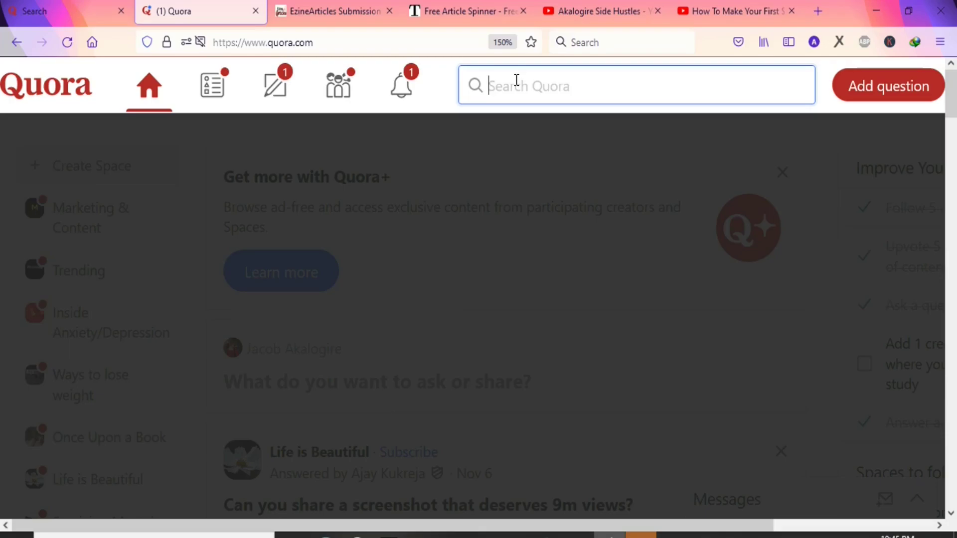
text(how to )
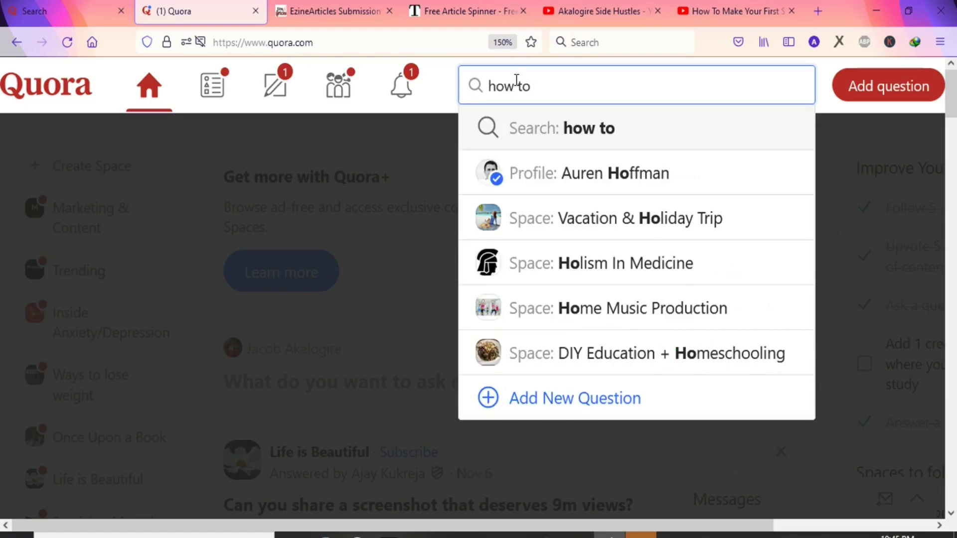
text(manifest what you wa)
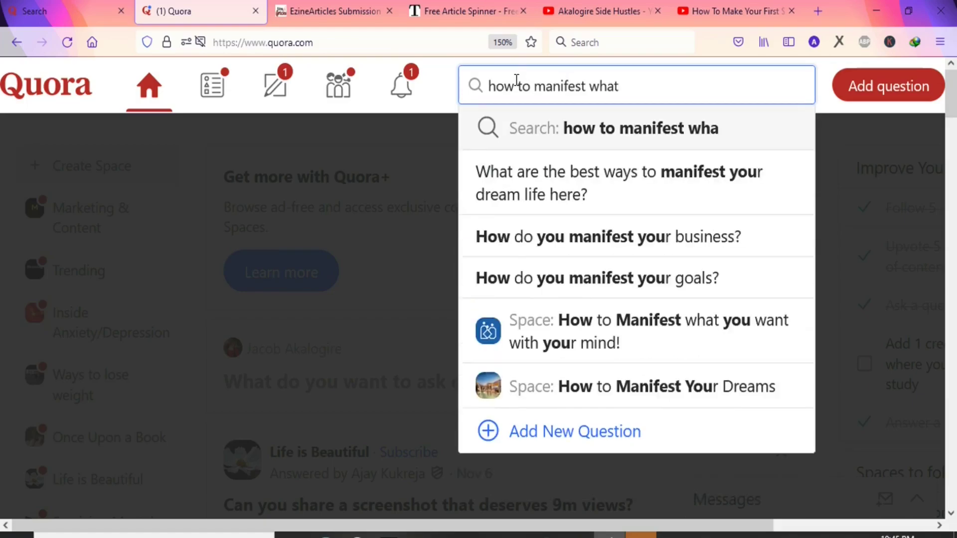
text(nt)
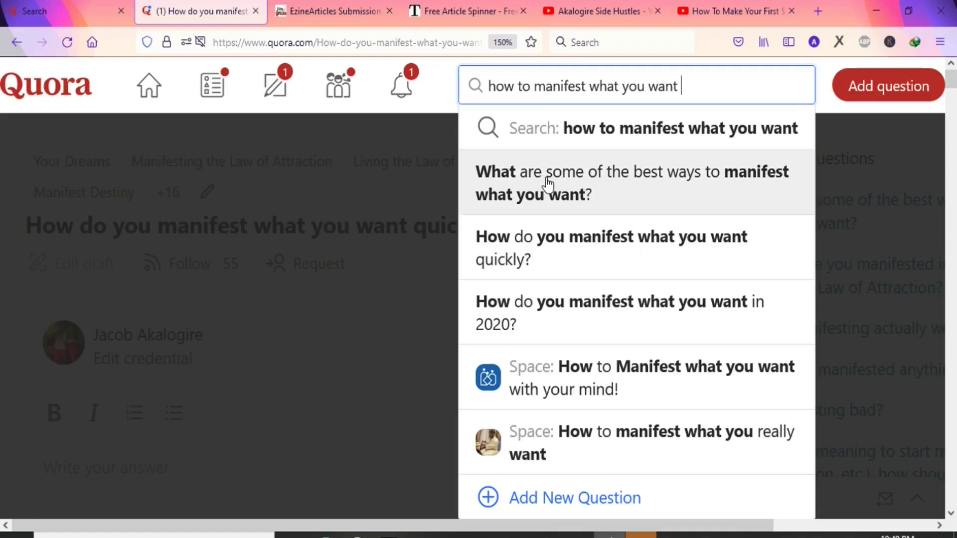
click(612, 185)
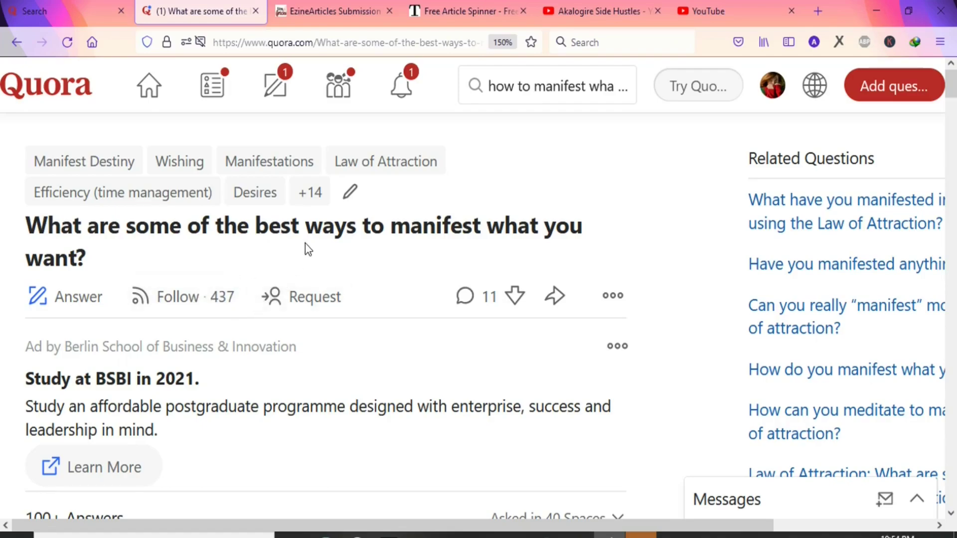
scroll(440, 248, down, 10)
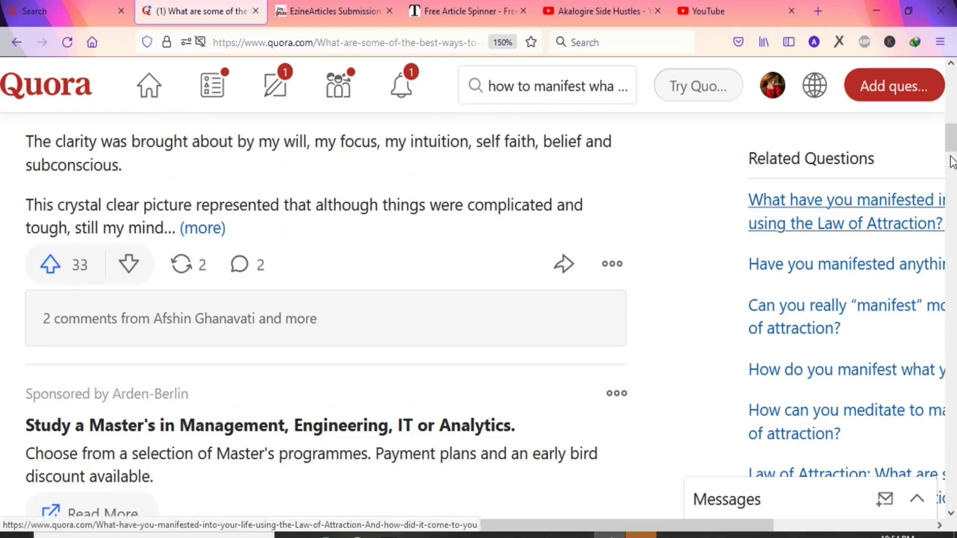
Review the existing answers to the question "What are some of the best ways to manifest what you want?" and start a new answer
drag(953, 145, 940, 192)
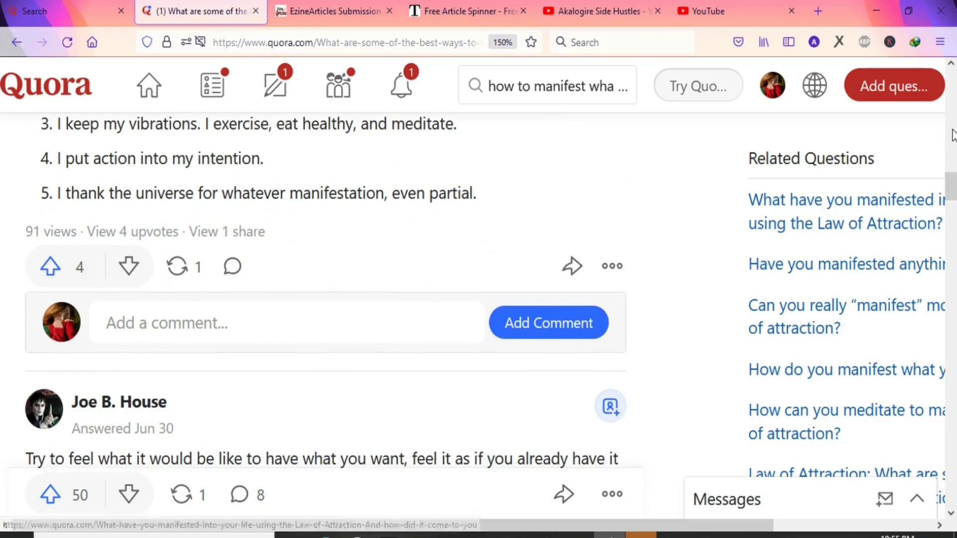
scroll(952, 141, down, 3)
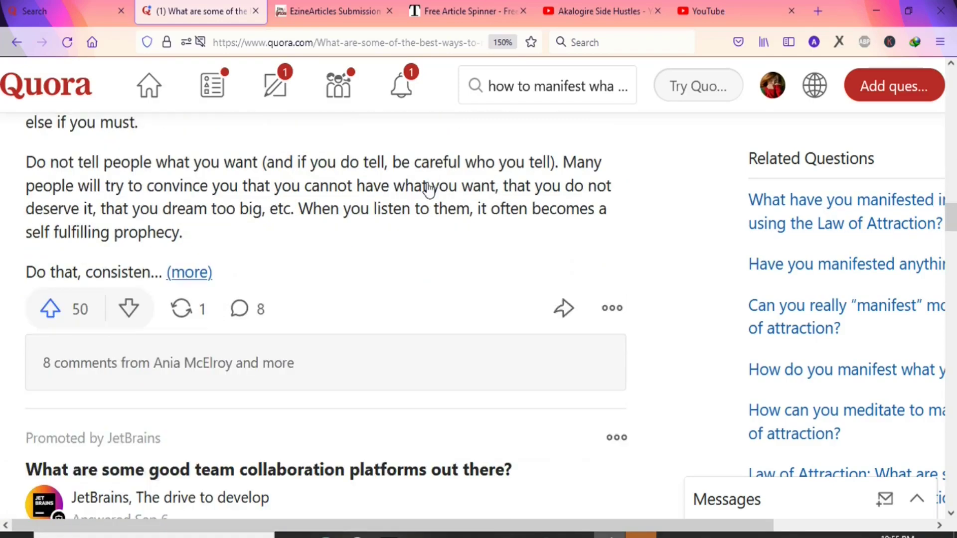
scroll(100, 316, down, 9)
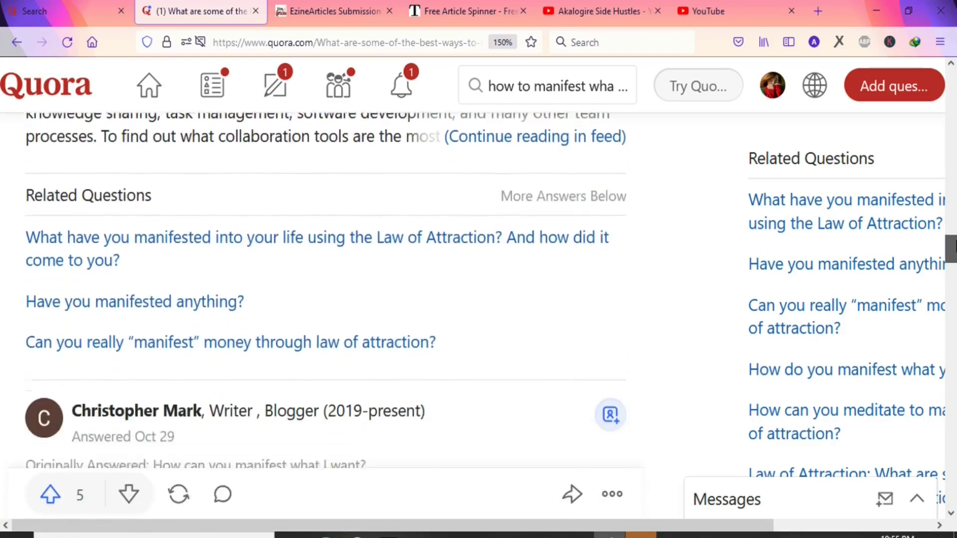
scroll(58, 289, down, 6)
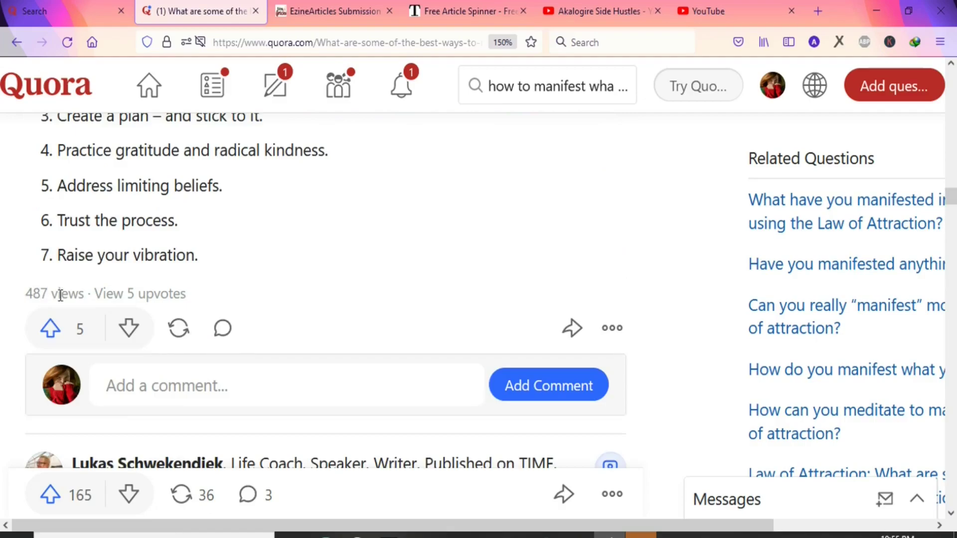
scroll(60, 295, down, 10)
scroll(329, 289, down, 4)
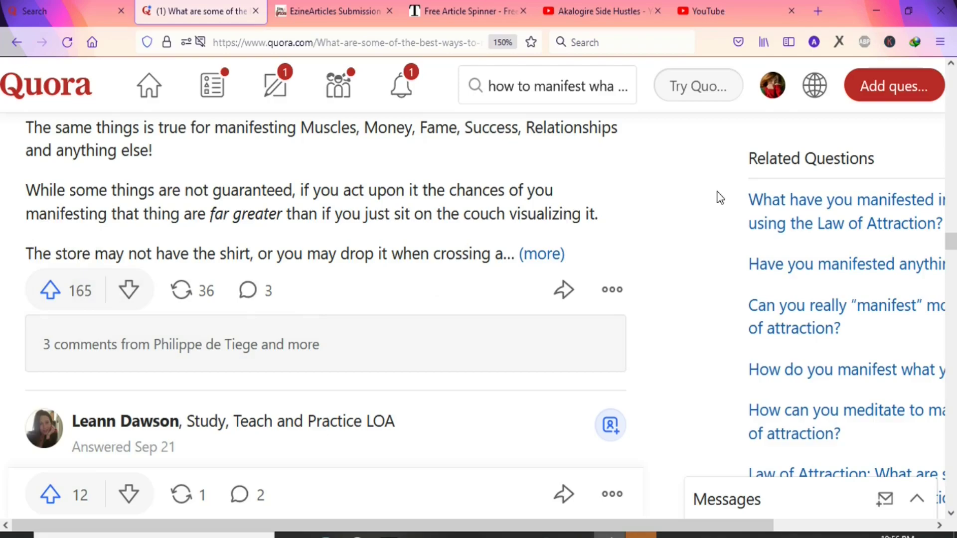
scroll(524, 245, up, 10)
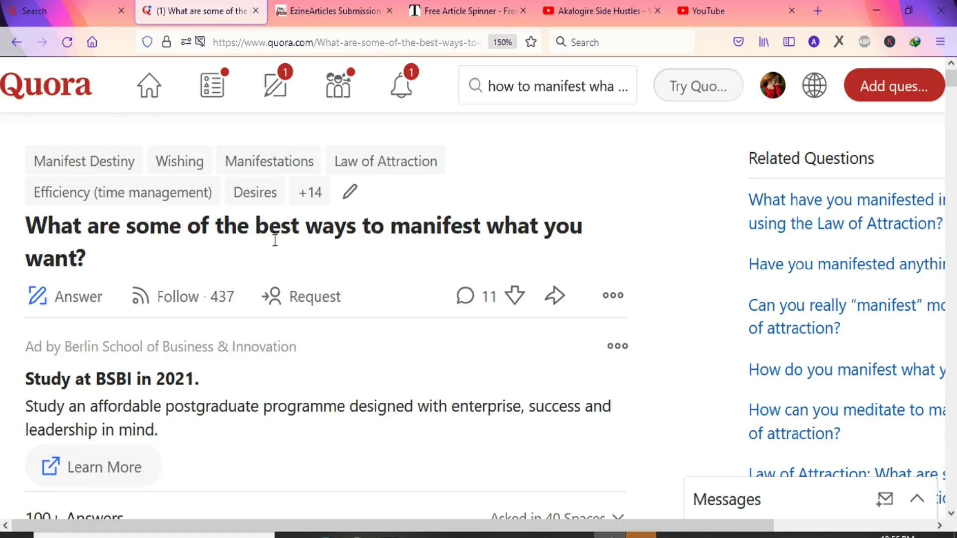
click(82, 301)
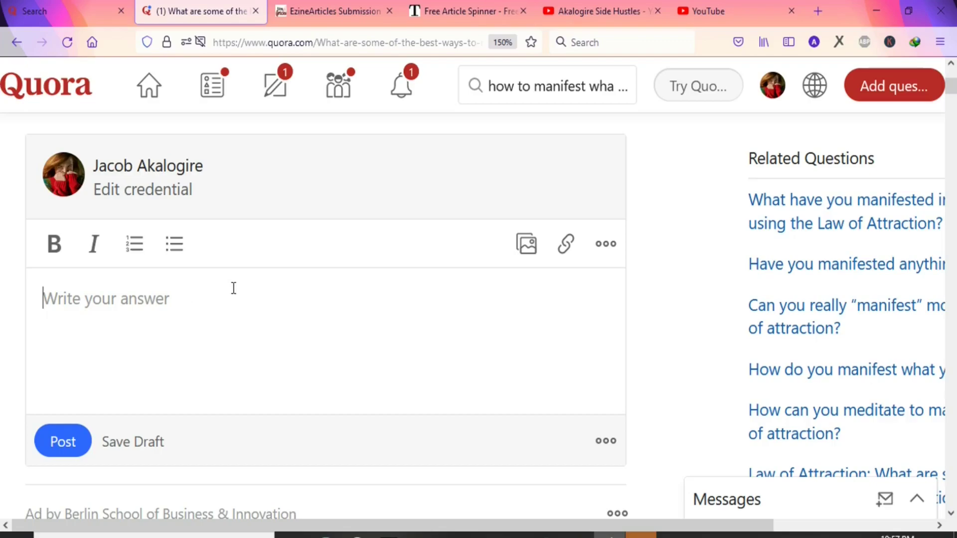
Switch to EzineArticles and search its articles for "best ways to manifest what you want"
click(336, 13)
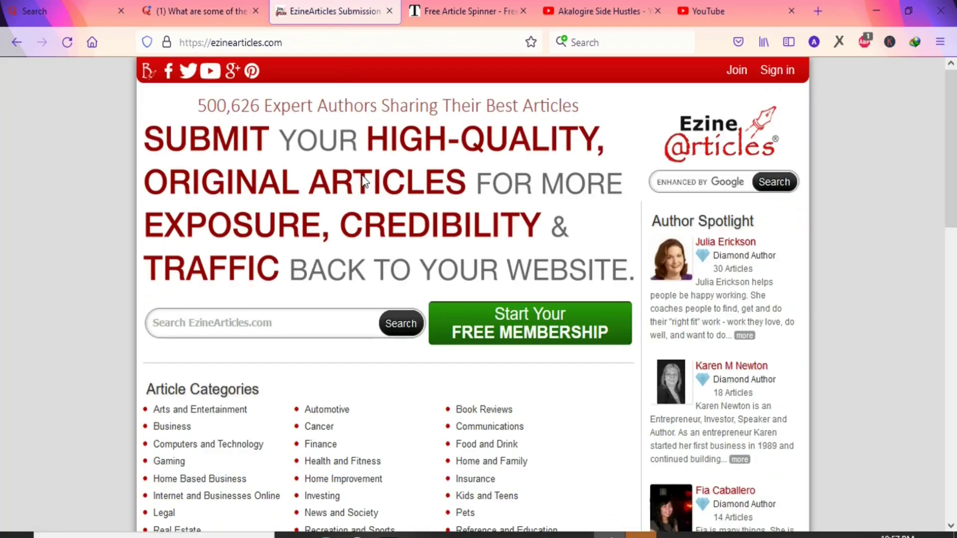
click(300, 324)
text(best ways to )
text(ma)
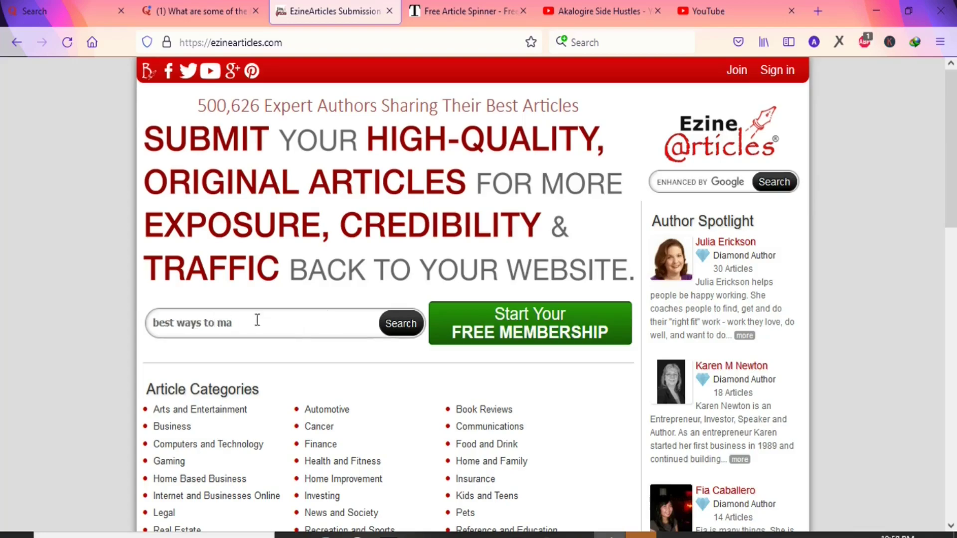
text(nifest what you want)
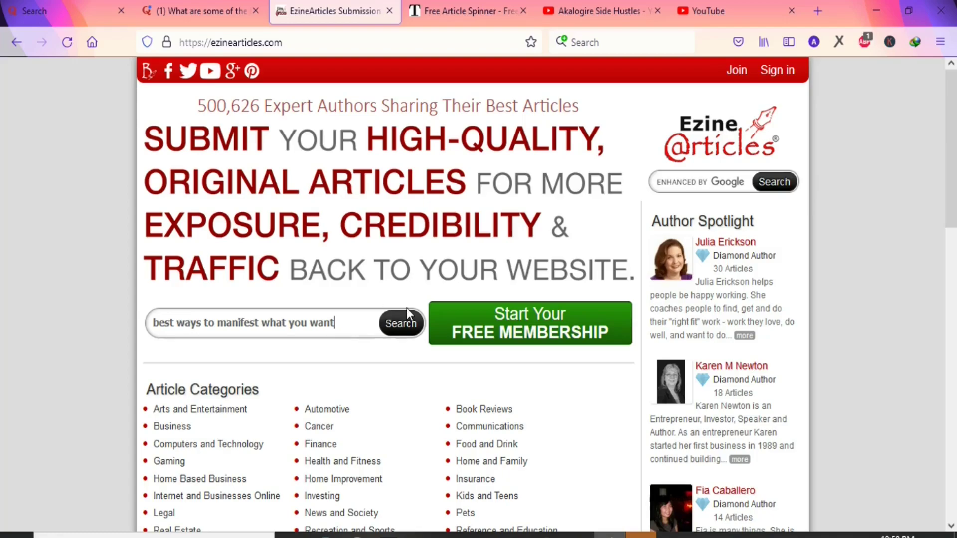
click(407, 326)
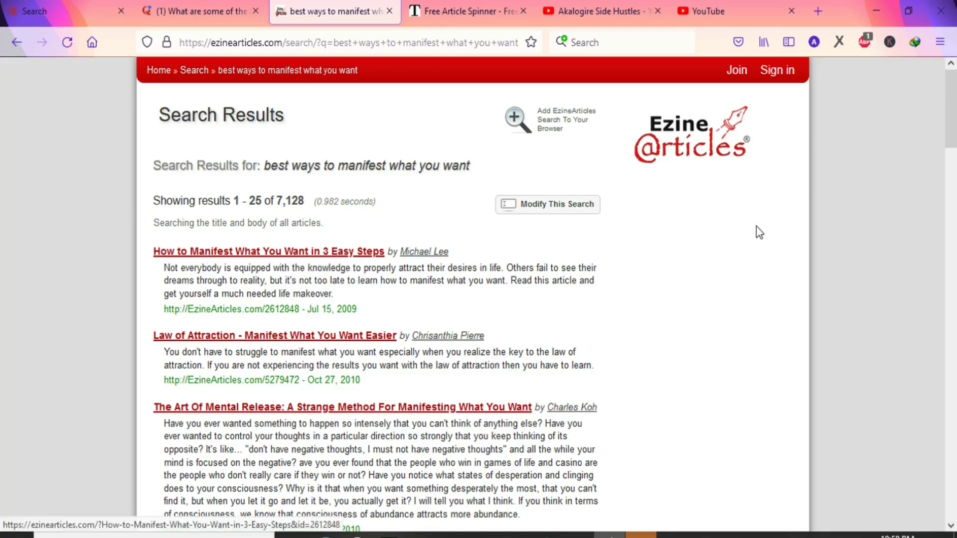
Look through the search results and open the article "How to Manifest What You Want in 3 Easy Steps"
drag(953, 132, 953, 156)
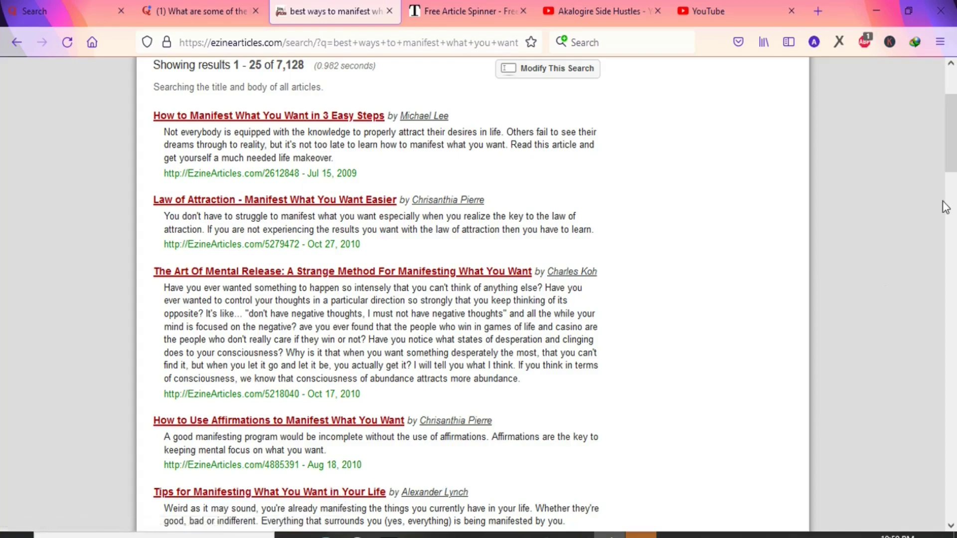
drag(952, 158, 955, 226)
scroll(175, 289, down, 6)
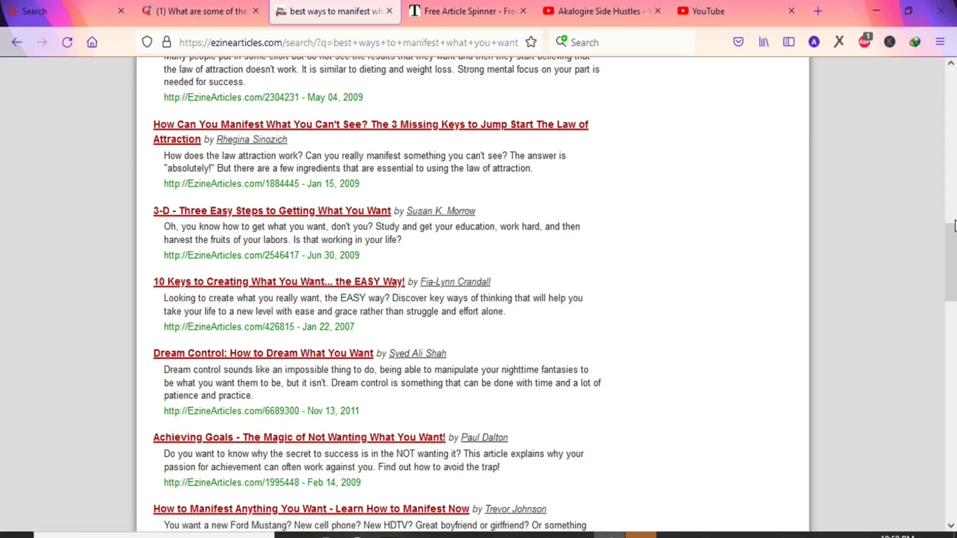
drag(952, 257, 937, 106)
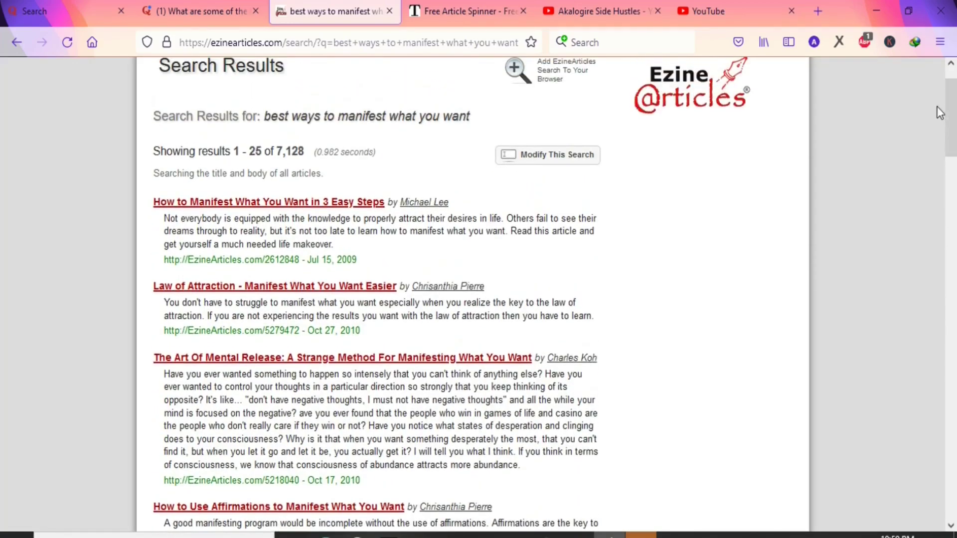
click(283, 203)
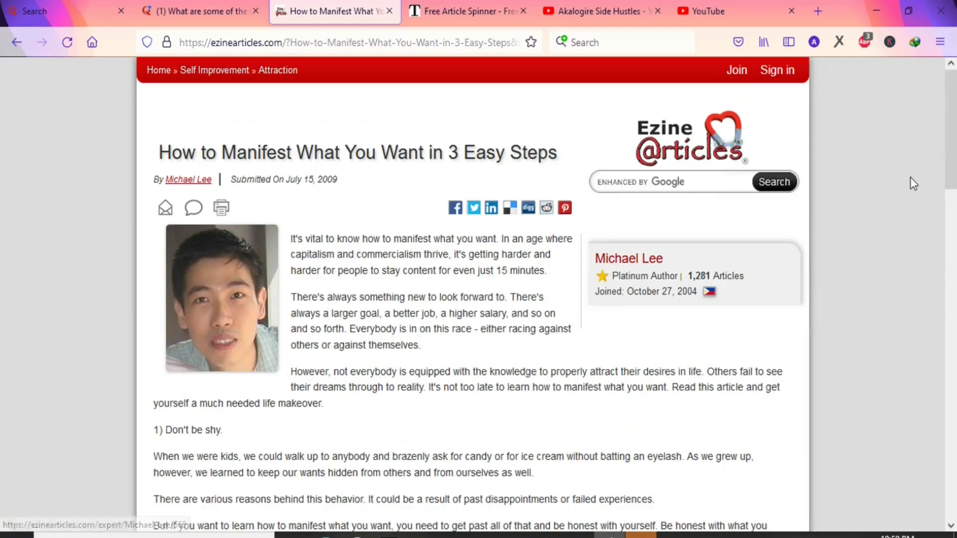
Skim the article and copy its text from the opening paragraph through the heading "2) Recognize opportunities."
scroll(911, 178, down, 8)
scroll(955, 219, down, 5)
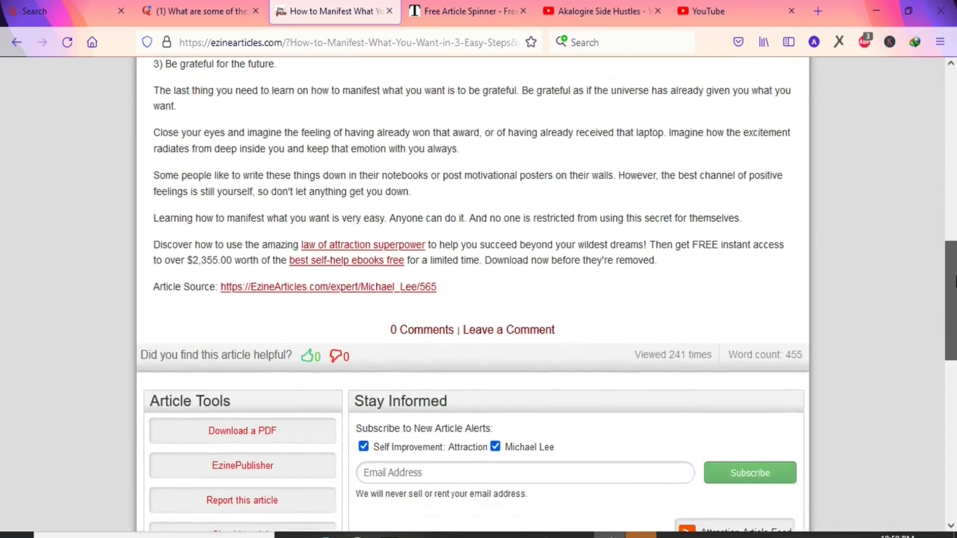
scroll(955, 199, up, 6)
scroll(954, 194, up, 5)
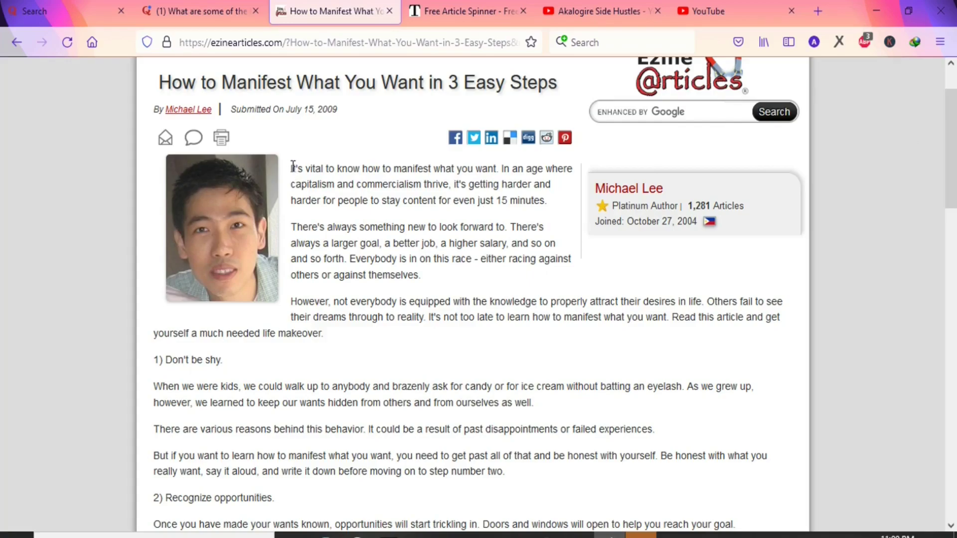
drag(293, 166, 469, 500)
right_click(480, 213)
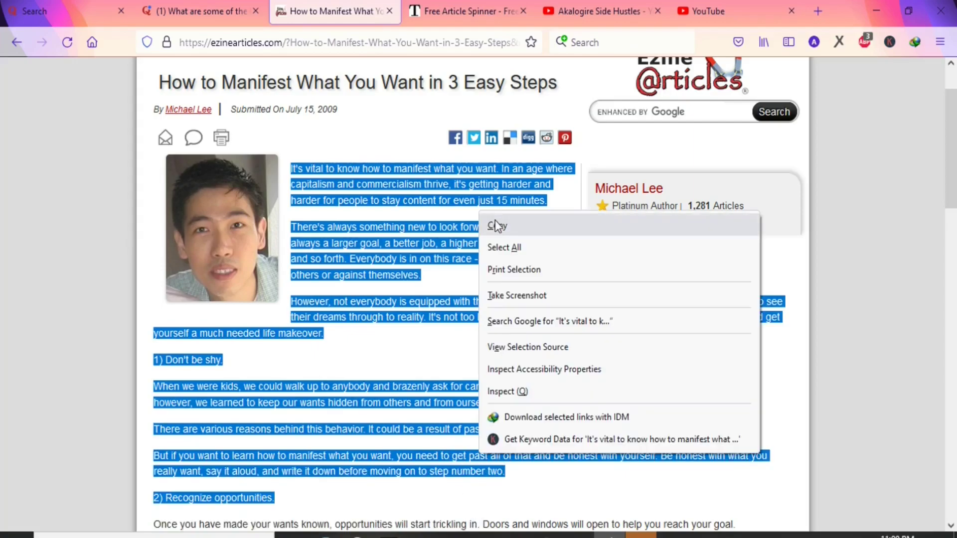
click(496, 226)
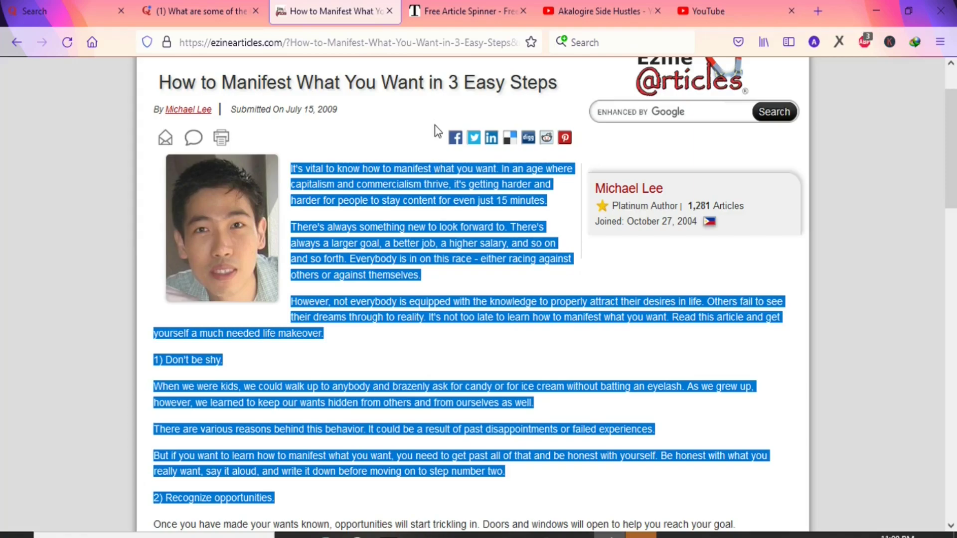
Switch to Free Article Spinner and paste the copied article text as the input text
click(436, 4)
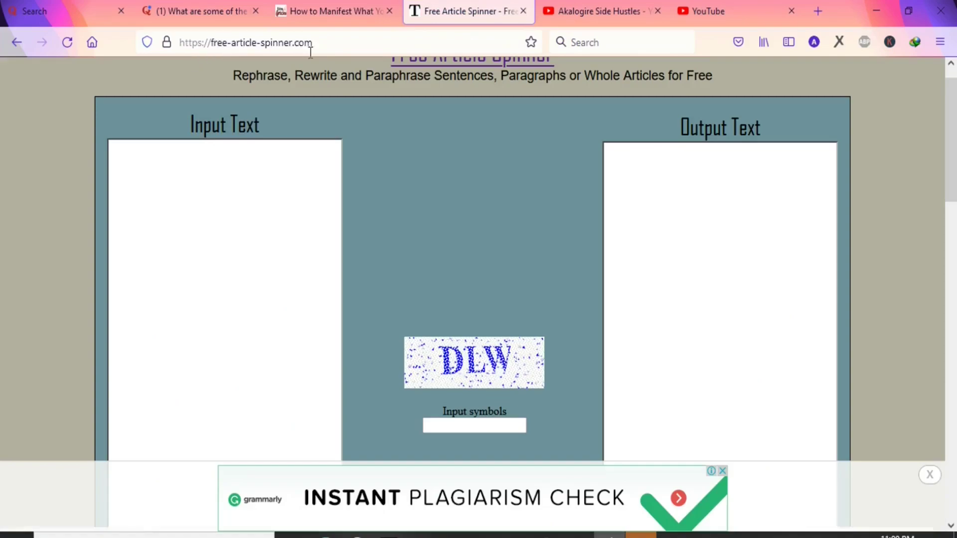
click(235, 192)
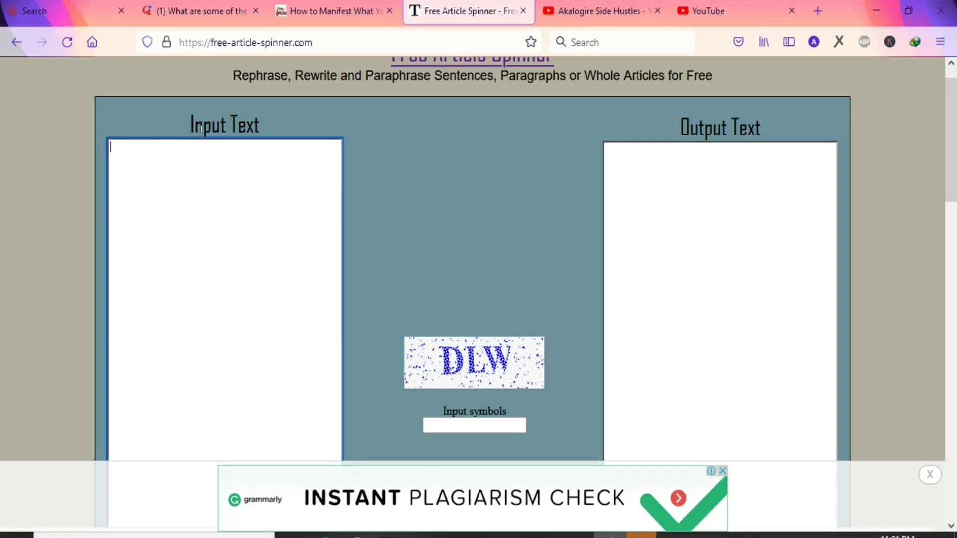
key(ctrl+v)
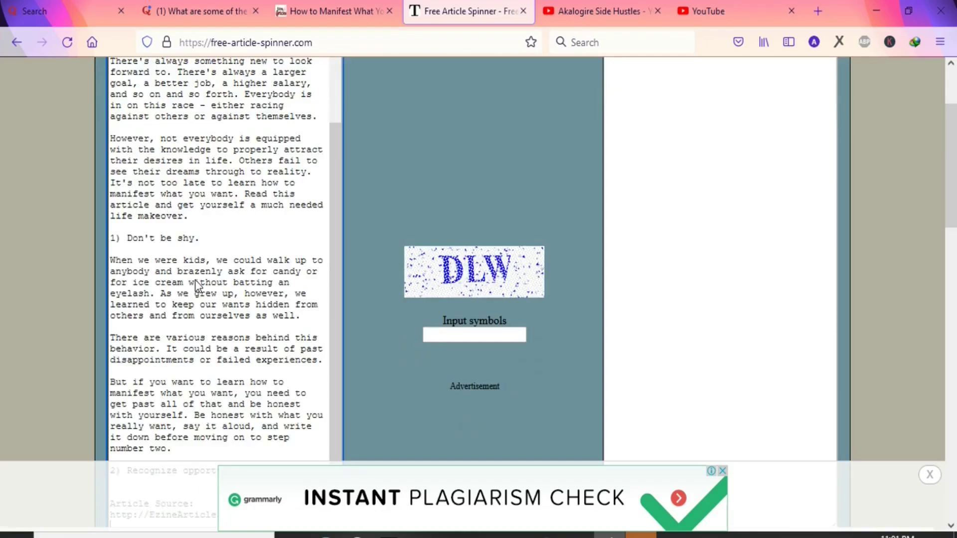
Enter the displayed captcha symbols and spin the pasted article text
scroll(476, 204, down, 3)
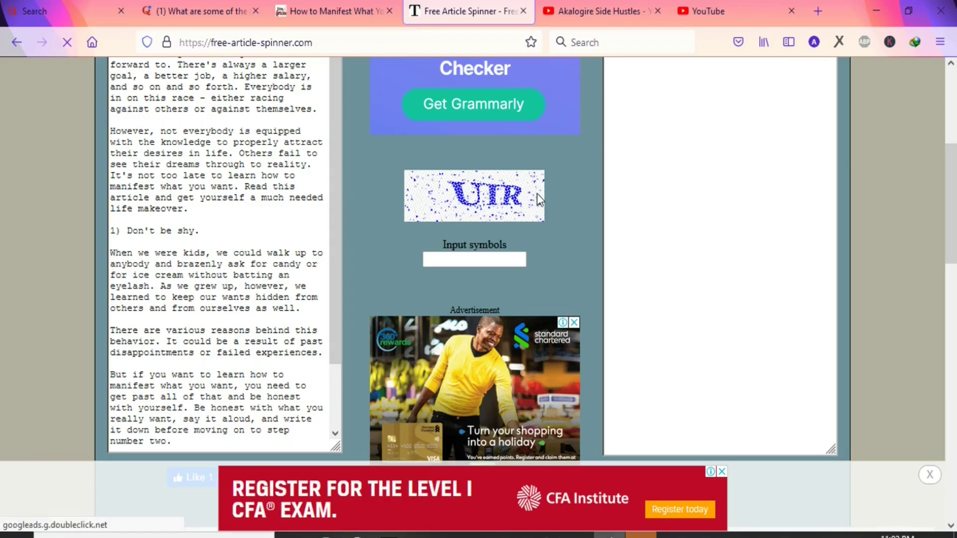
click(487, 257)
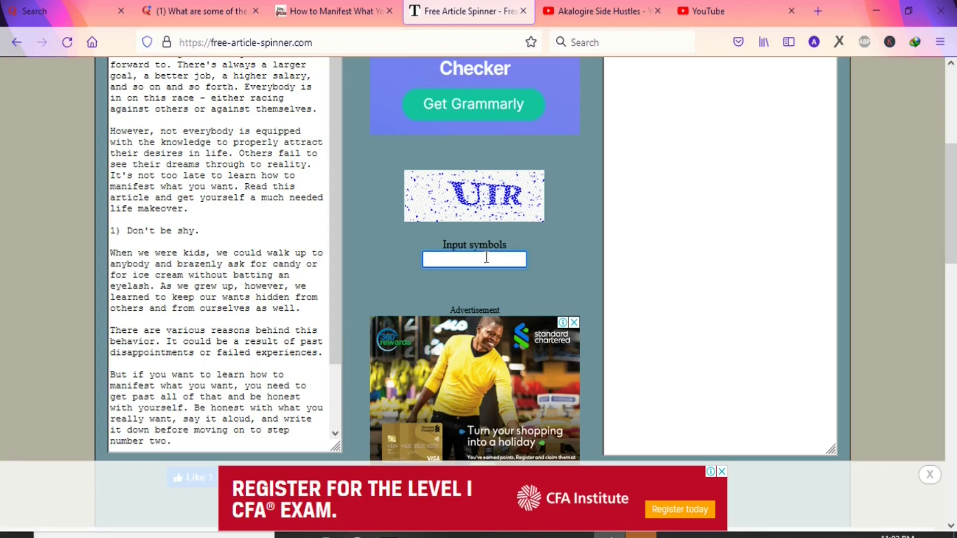
text(IL)
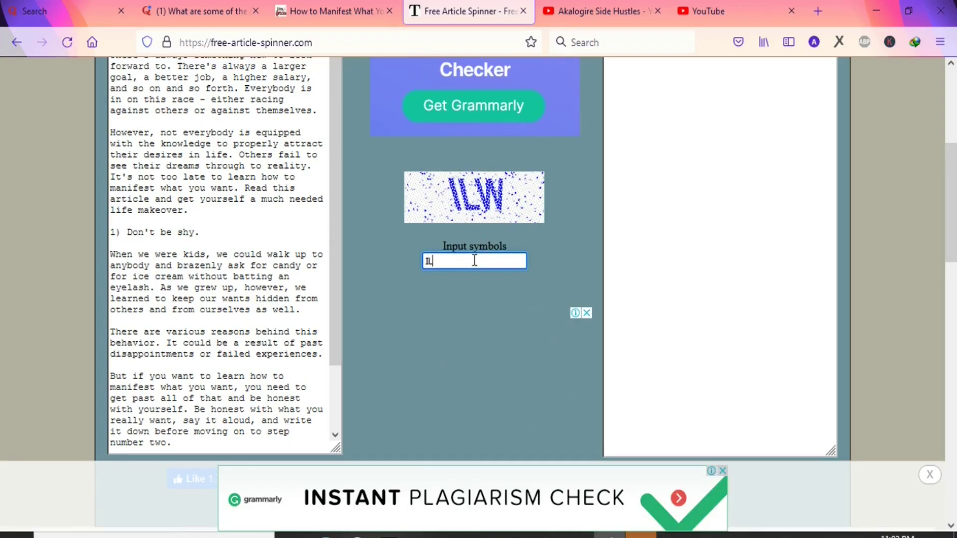
text(W)
scroll(462, 310, down, 5)
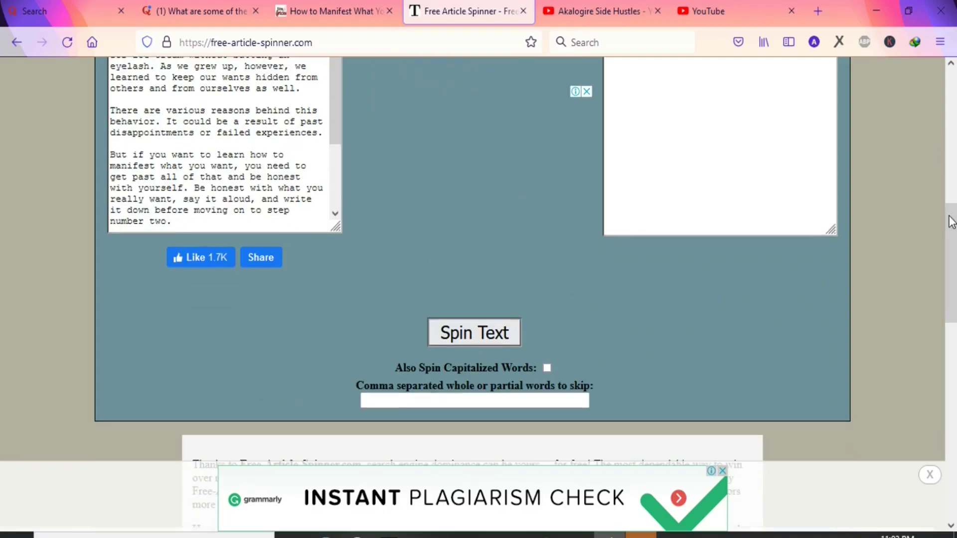
click(472, 324)
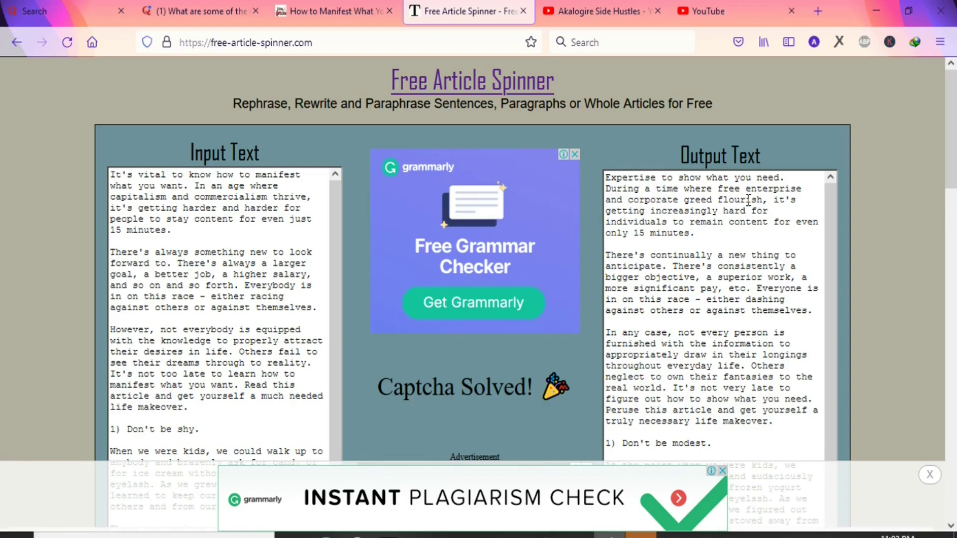
Copy the spun output text through "2) Recognize openings." and paste it into the open Quora answer
drag(606, 178, 739, 485)
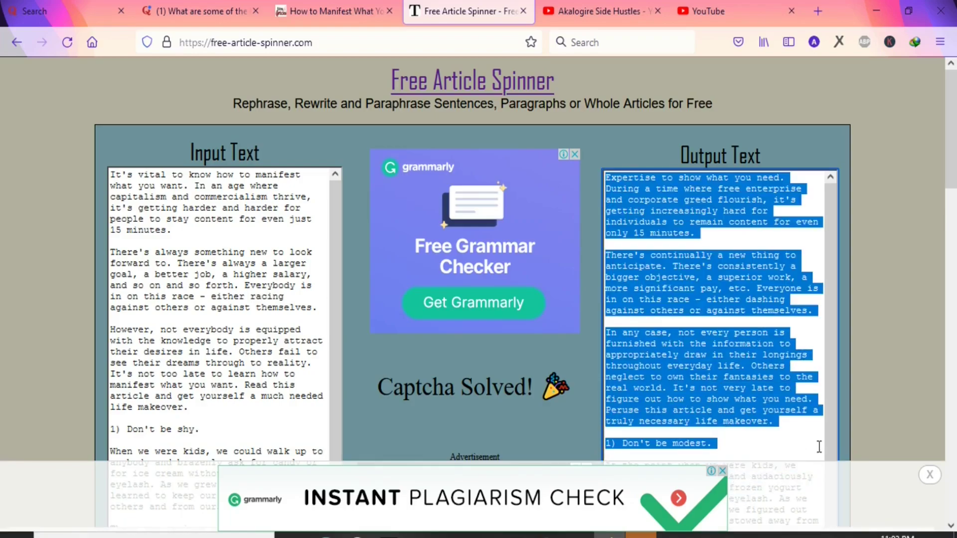
click(706, 272)
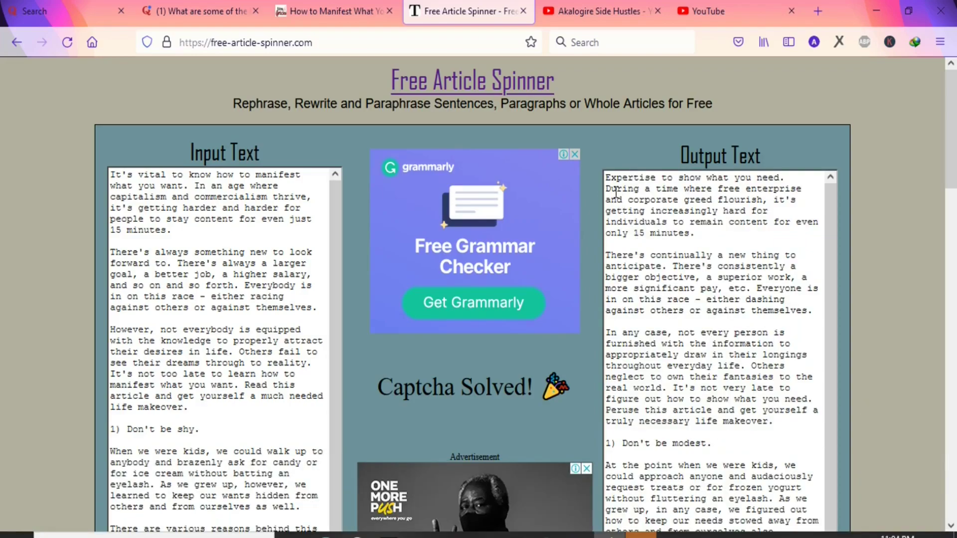
key(ctrl+a)
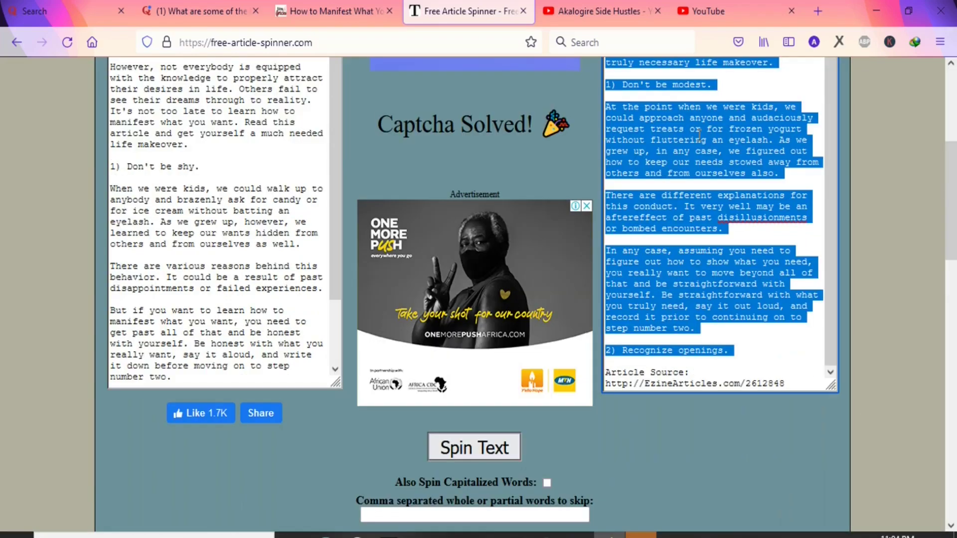
click(199, 14)
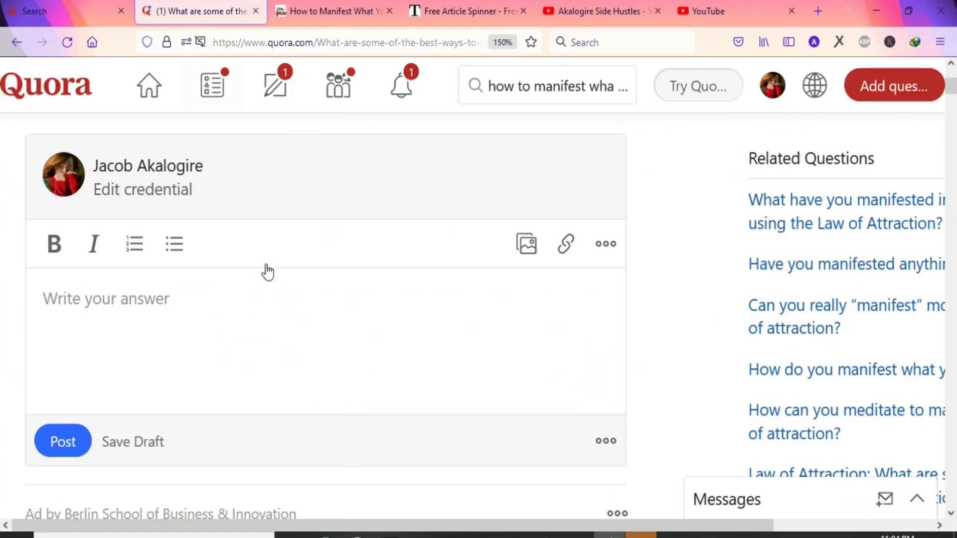
right_click(167, 310)
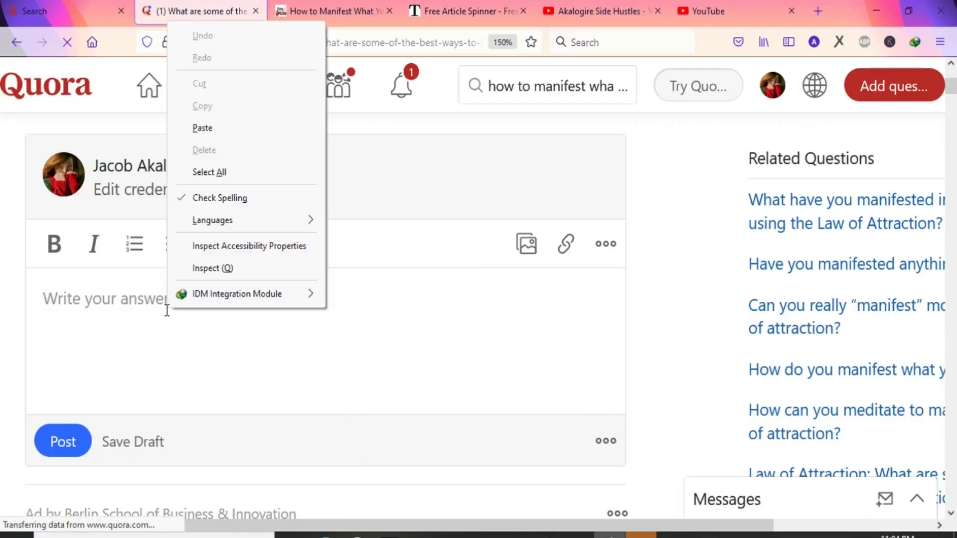
click(194, 142)
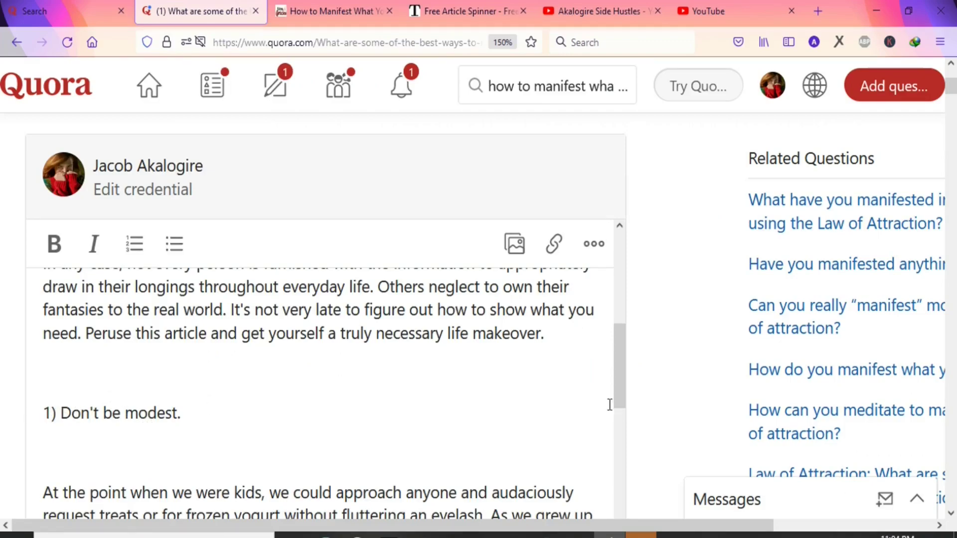
Add "For more details about step two and three and other free manifestation resources click here." after "2) Recognize openings." in the answer
drag(619, 386, 613, 517)
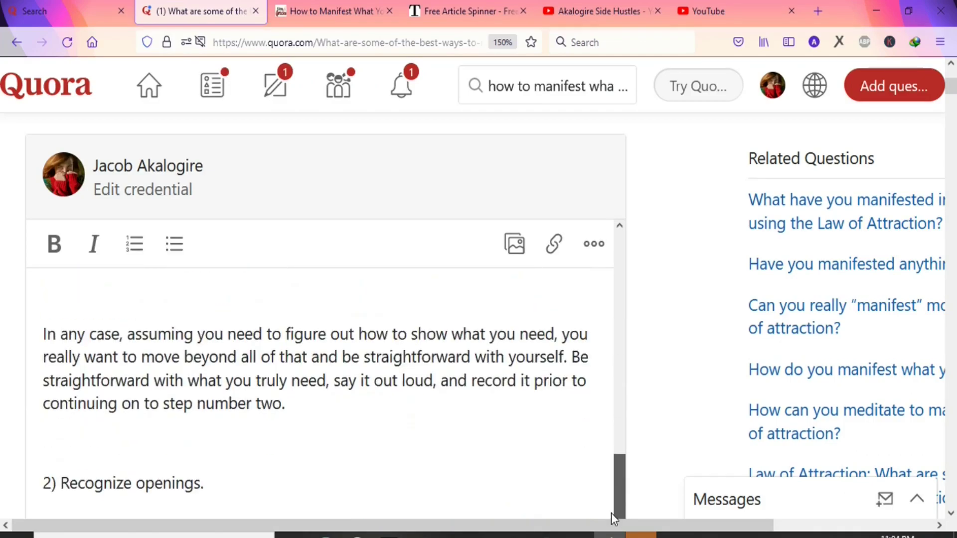
click(212, 484)
key(ctrl+v)
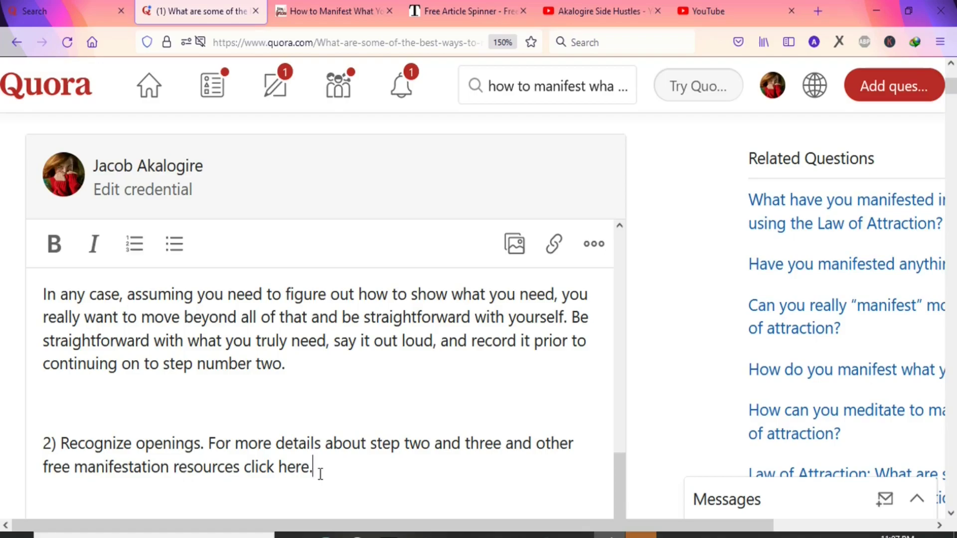
drag(321, 473, 366, 443)
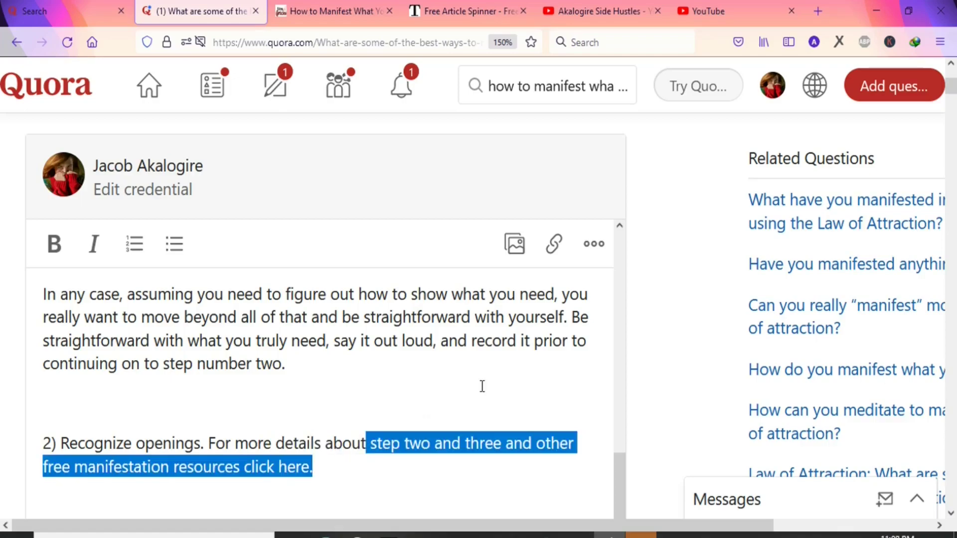
click(551, 253)
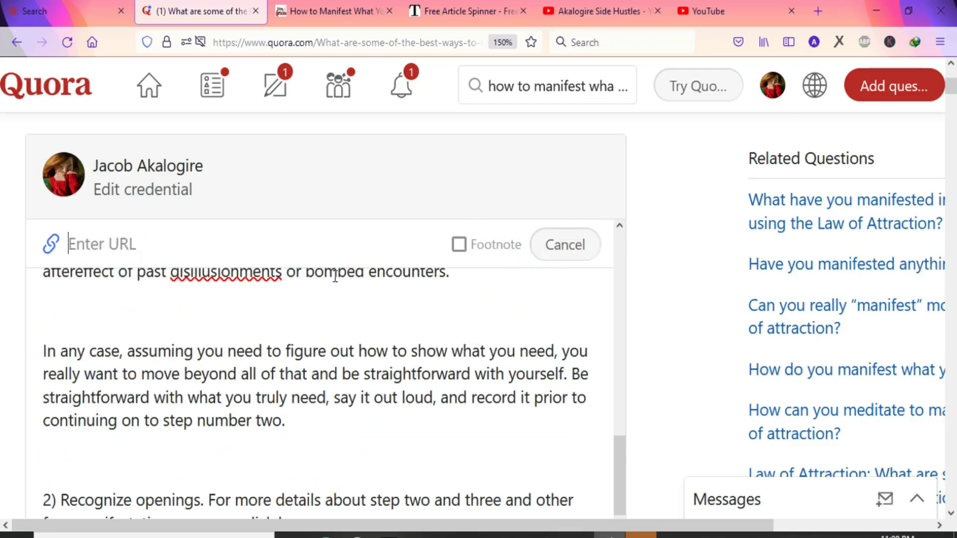
scroll(196, 244, up, 1)
right_click(196, 244)
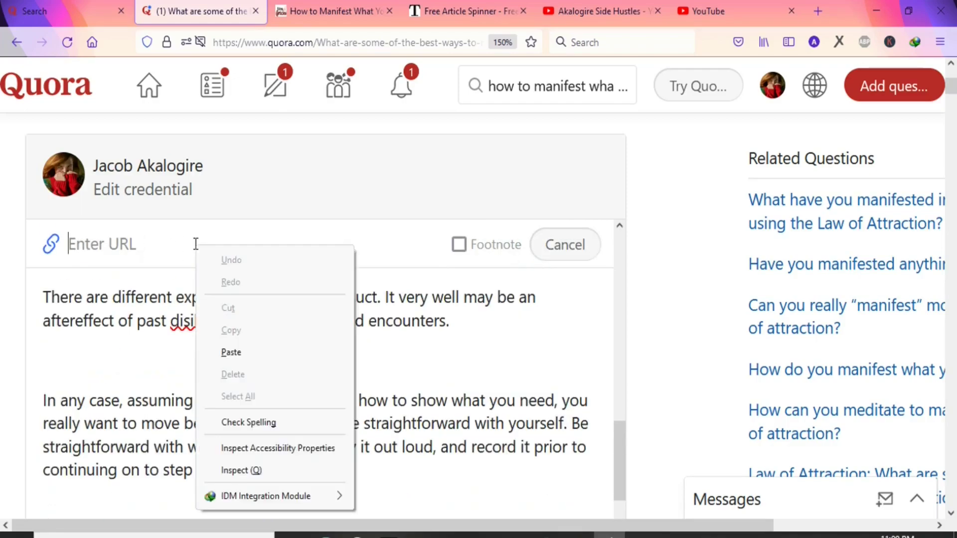
click(241, 355)
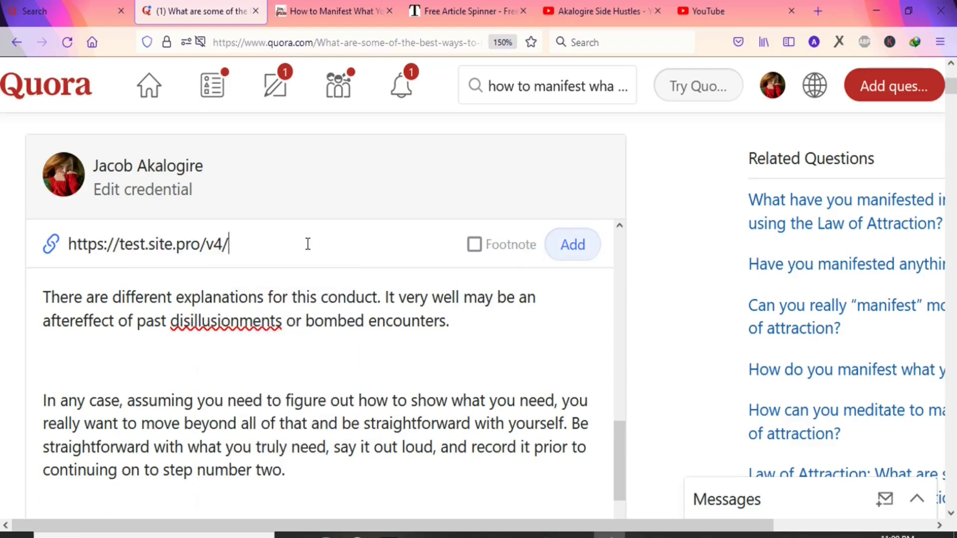
click(567, 247)
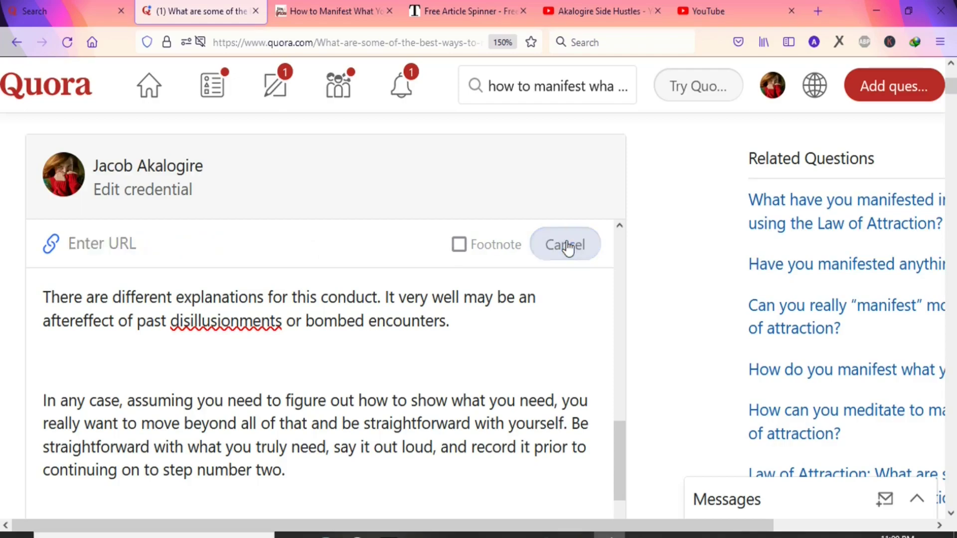
click(502, 453)
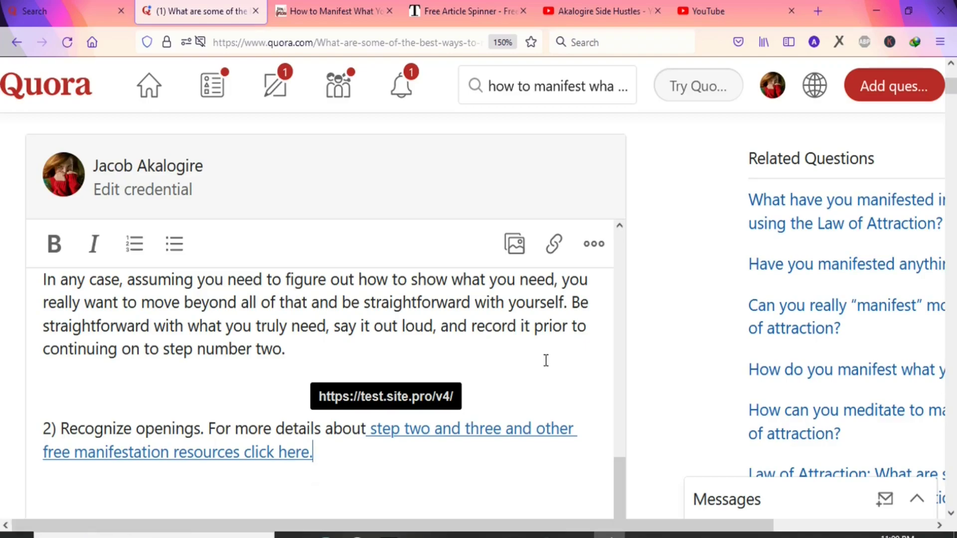
Post the finished answer and dismiss the answer credential dialog without changing the credential
scroll(624, 494, down, 1)
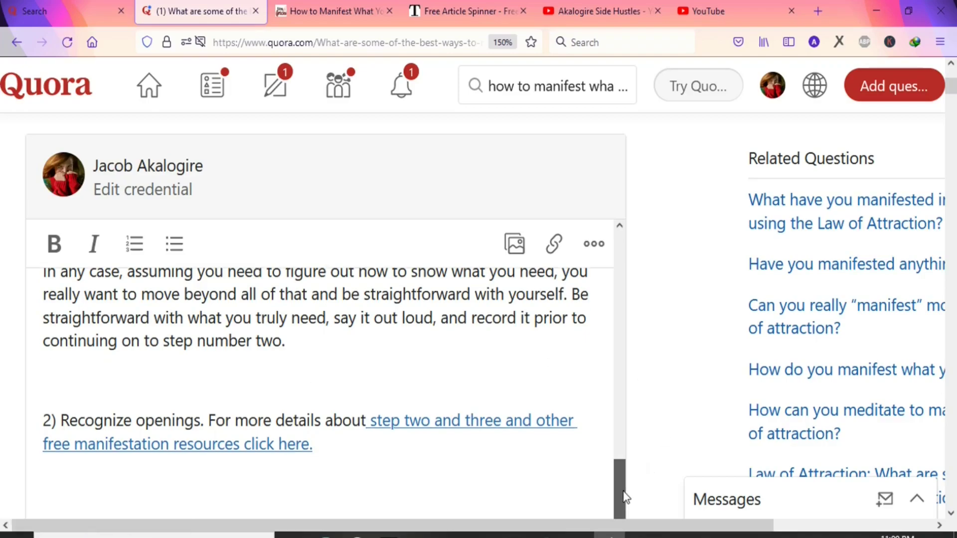
scroll(954, 149, down, 5)
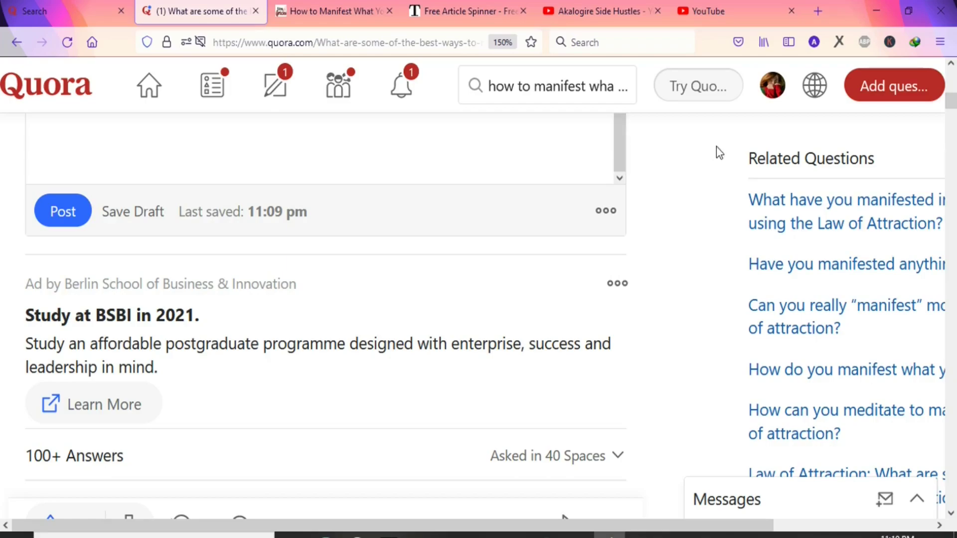
drag(952, 110, 953, 103)
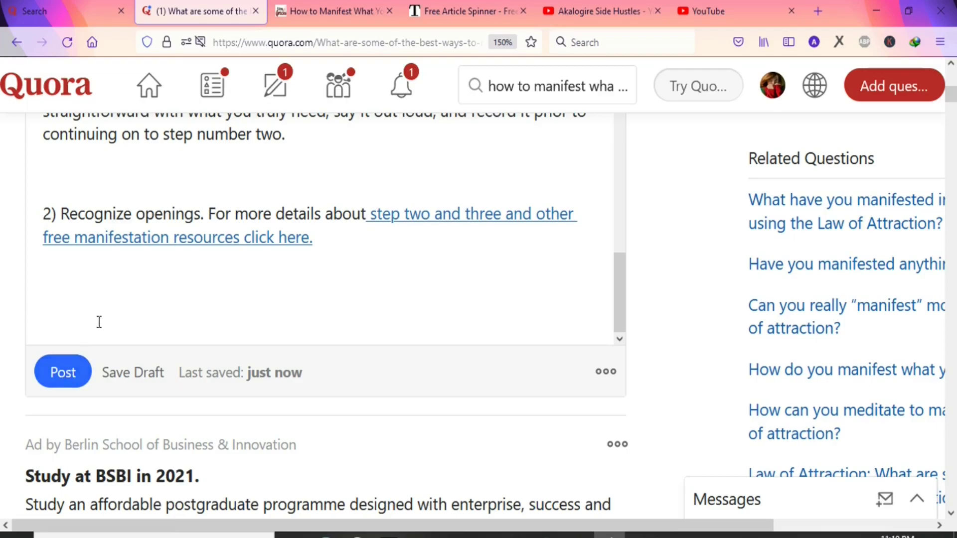
click(71, 368)
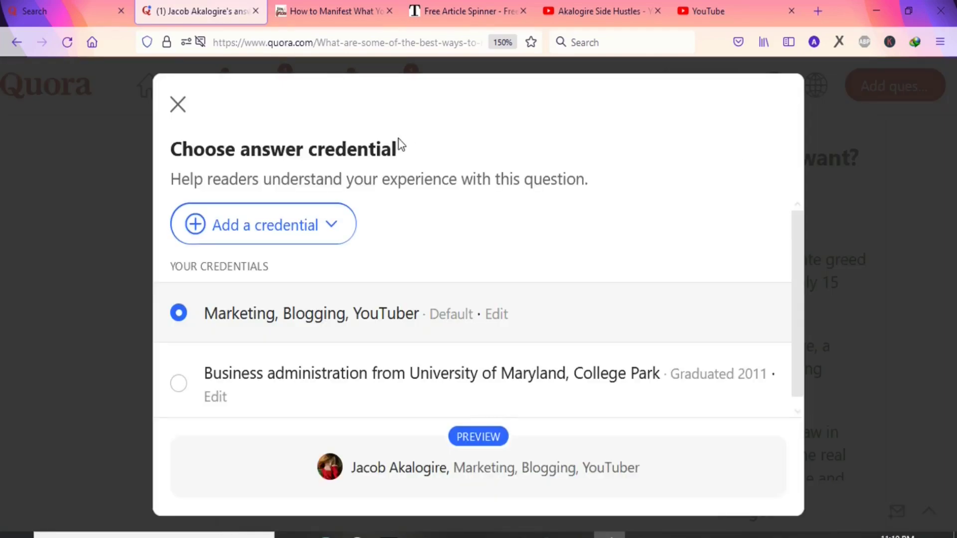
click(177, 103)
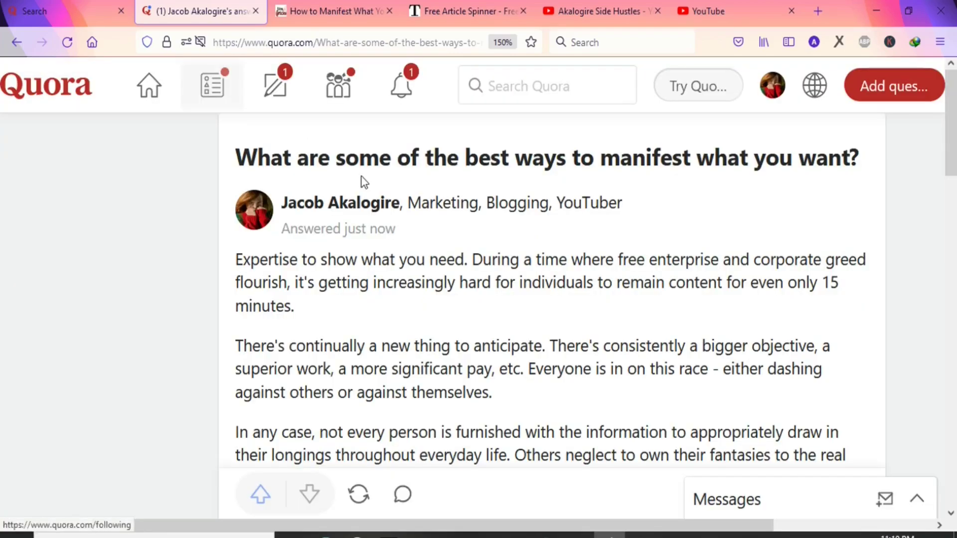
Review the published answer through its linked closing sentence and examine the views overview in the Quora content stats
drag(954, 129, 954, 280)
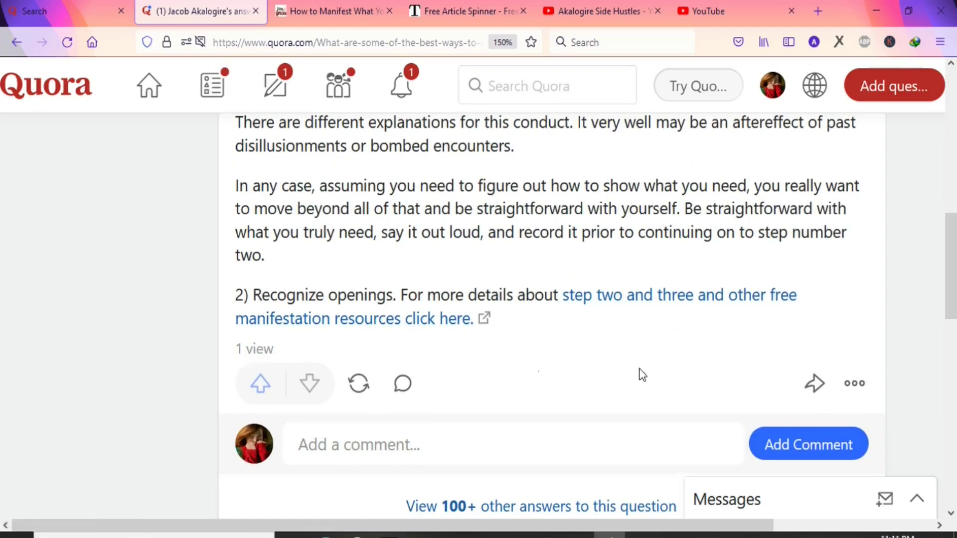
drag(955, 229, 955, 111)
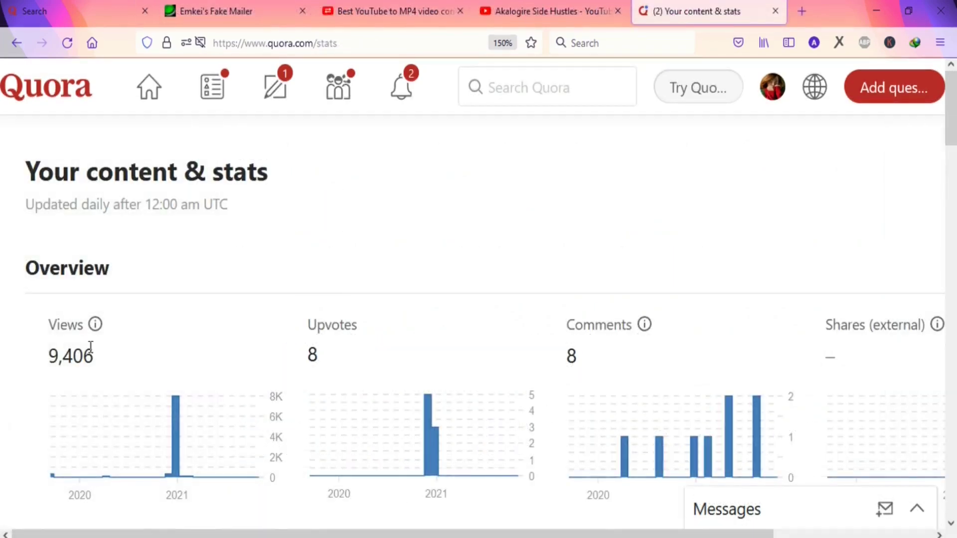
mouse_move(141, 408)
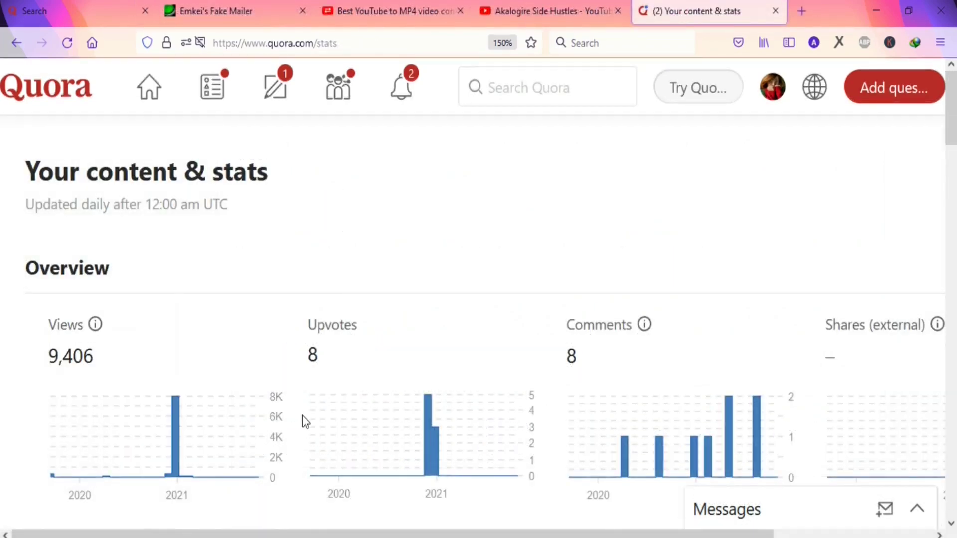